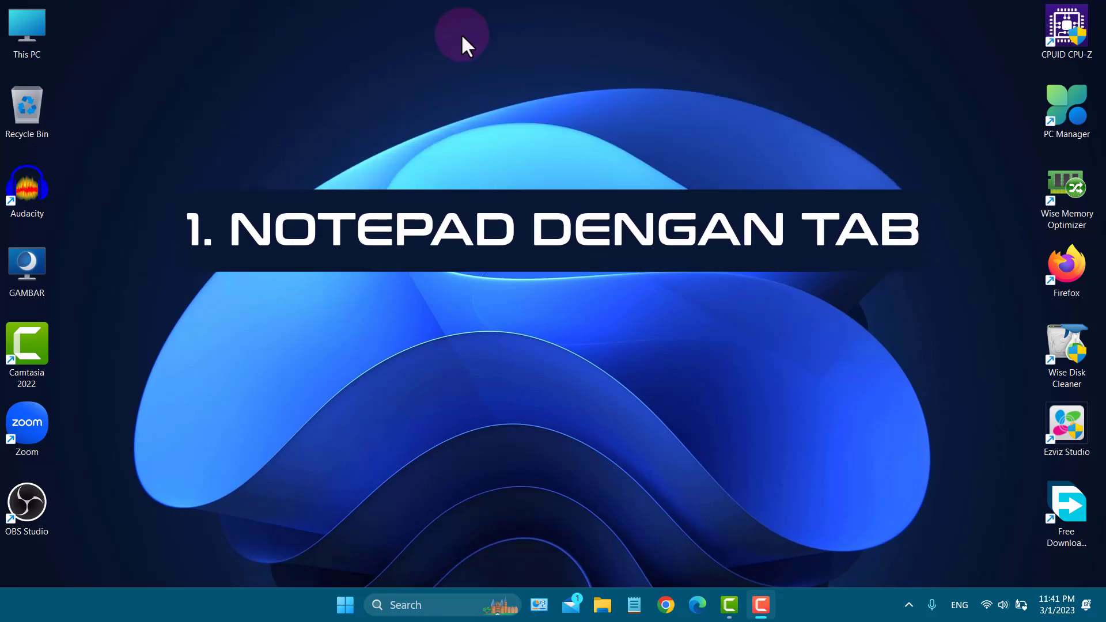
Open a blank Notepad window and bring up the Library page in the Microsoft Store.
left_click(634, 605)
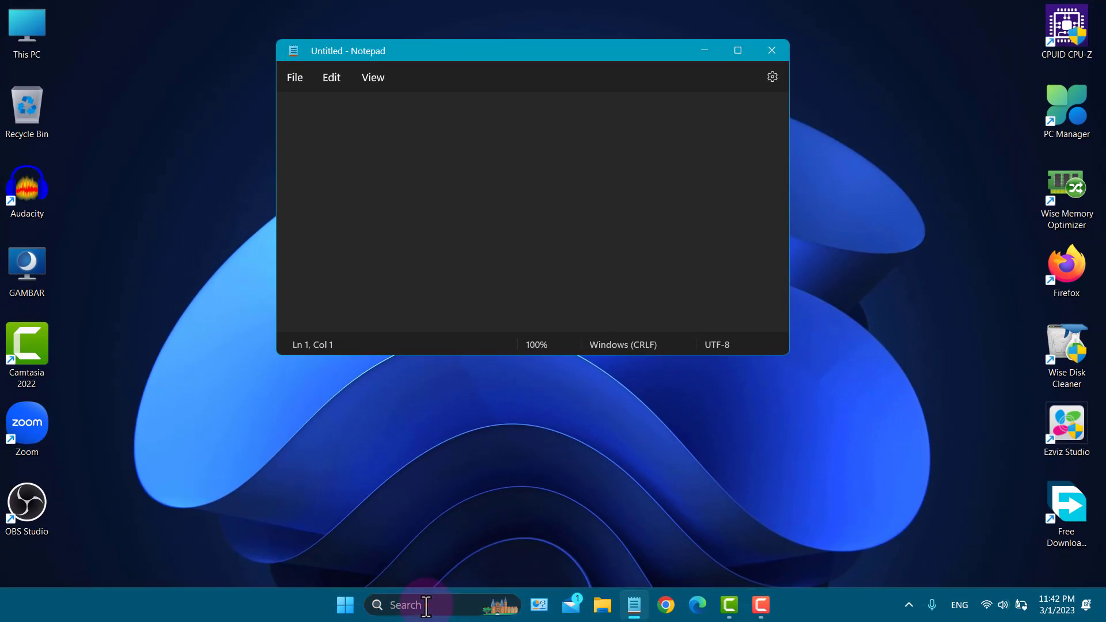
left_click(425, 605)
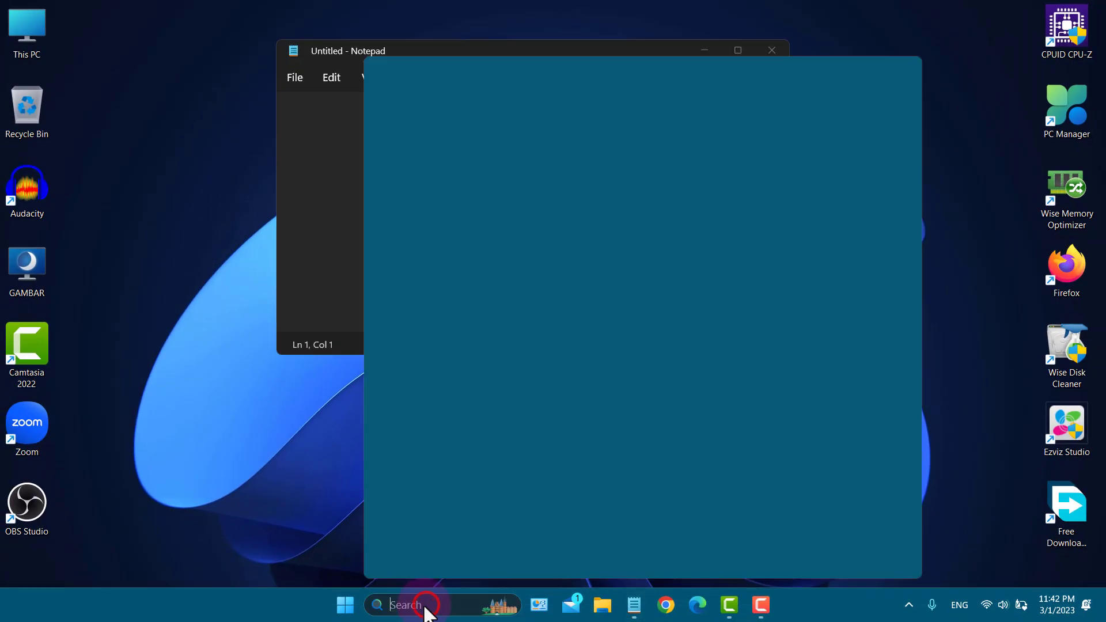
type("so")
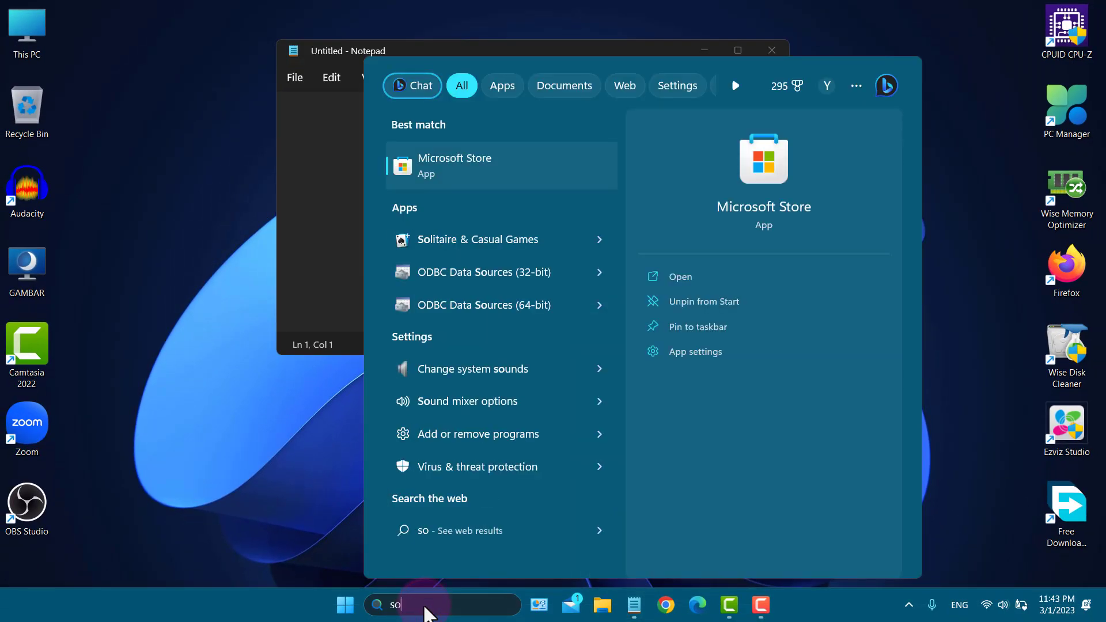
left_click(746, 167)
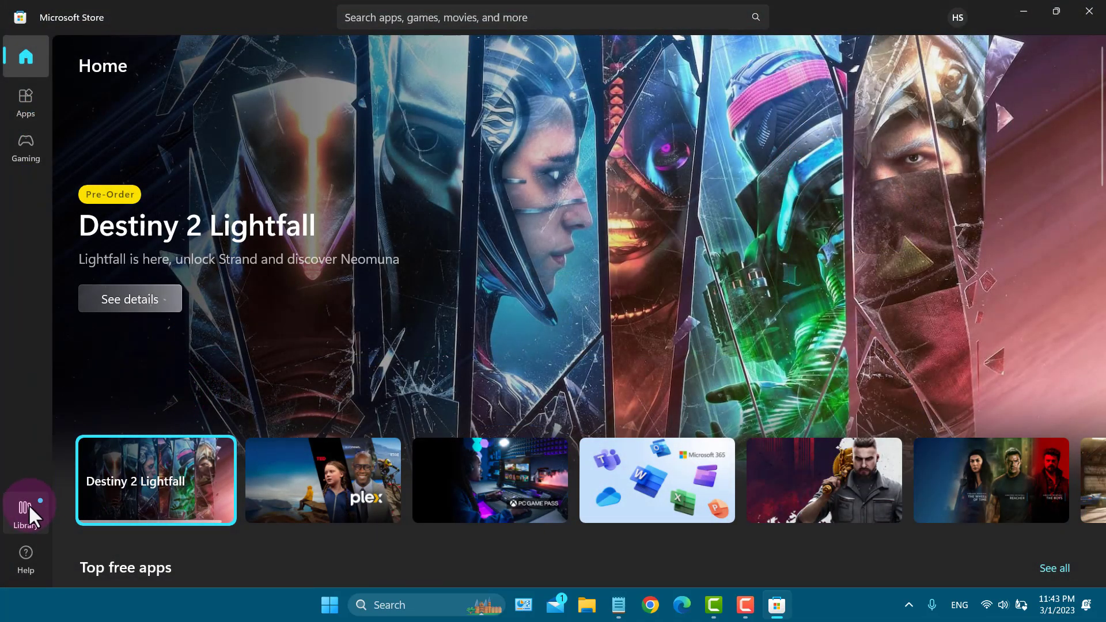
left_click(26, 512)
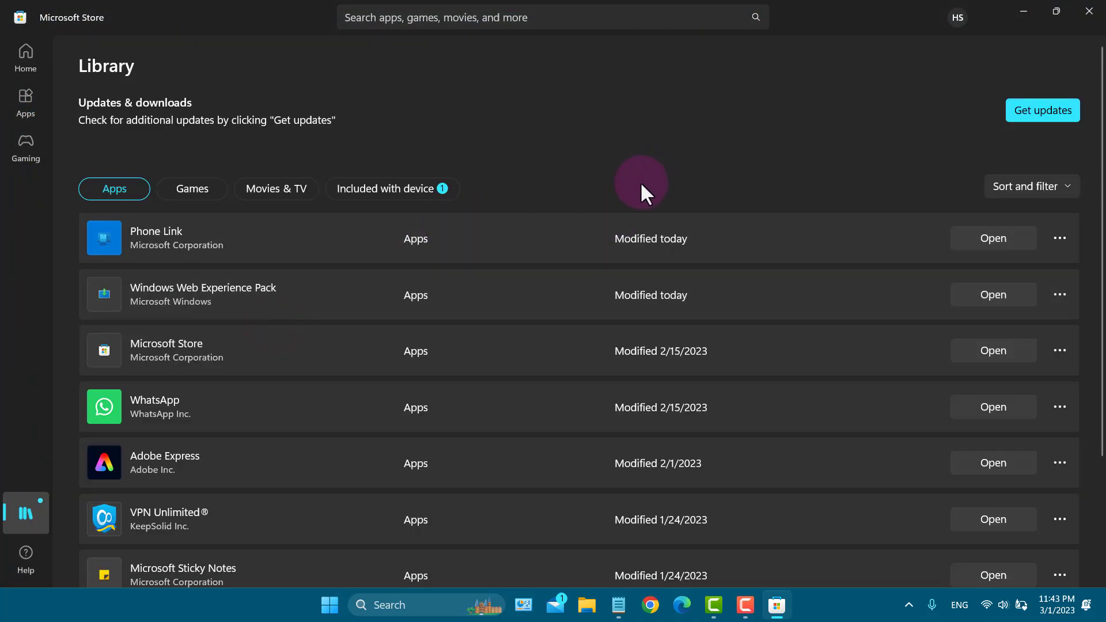
Look through the Library's available app updates to find Windows Notepad and Snipping Tool.
scroll(640, 181, "down", 3)
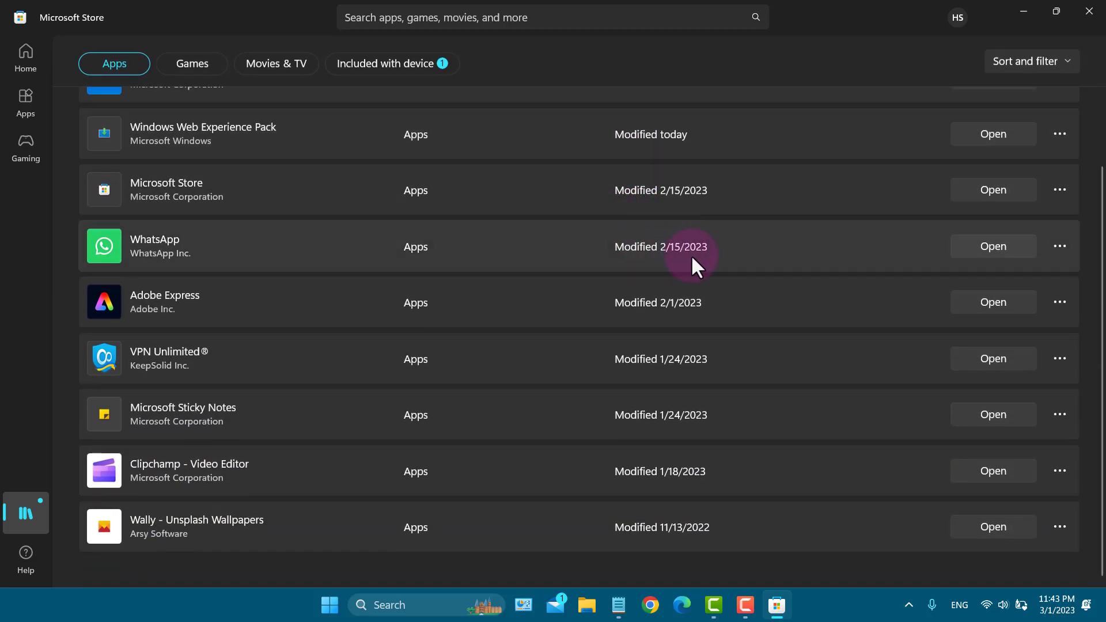
scroll(694, 255, "up", 3)
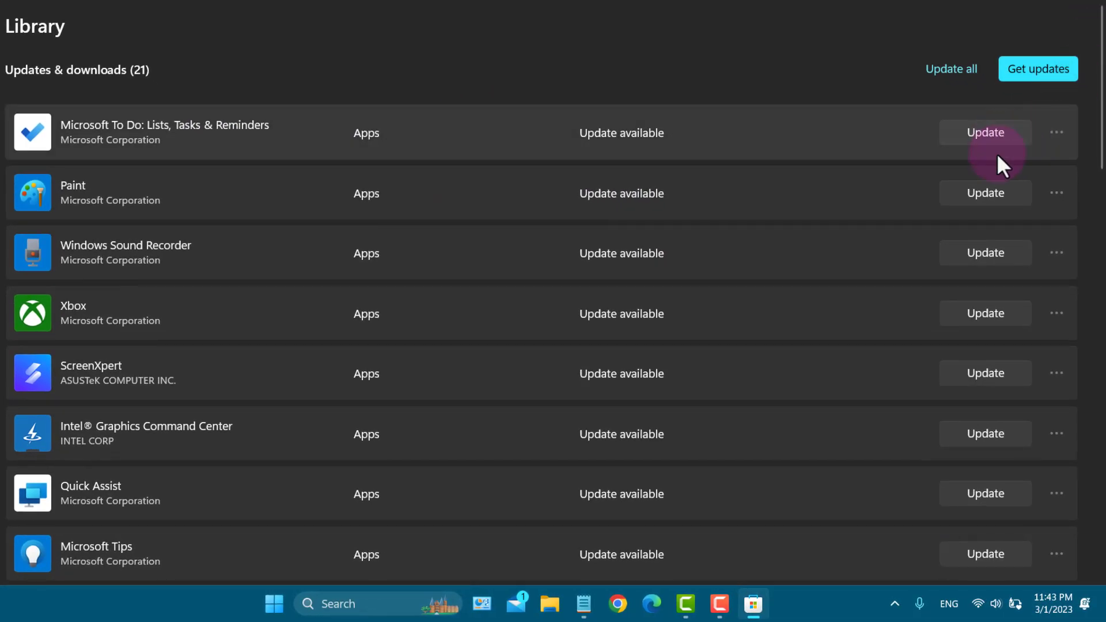
scroll(971, 417, "down", 2)
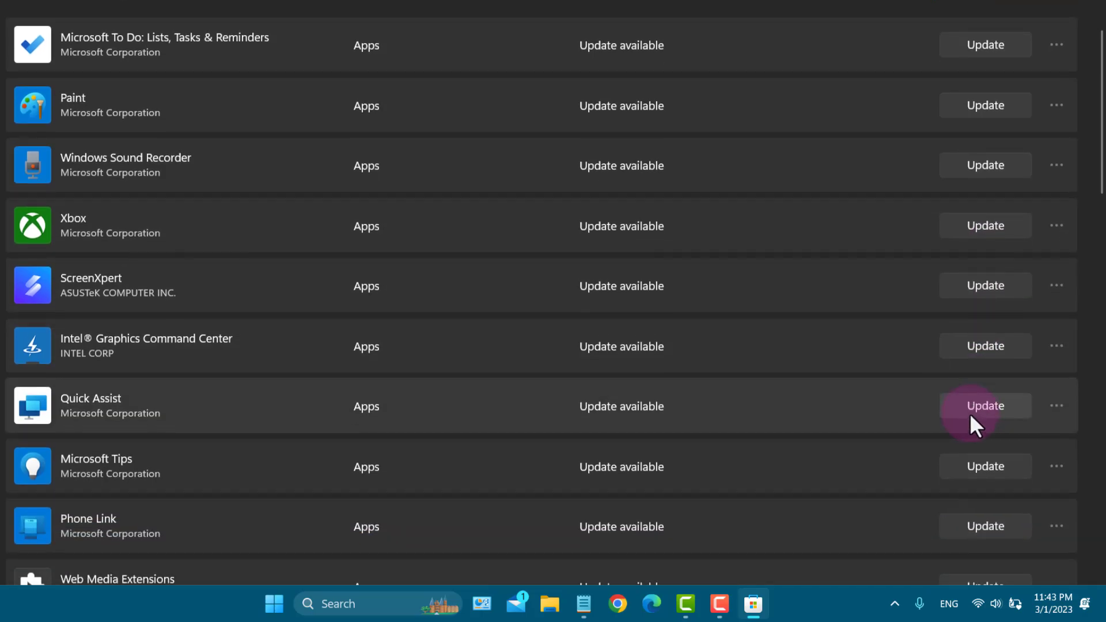
scroll(970, 416, "down", 2)
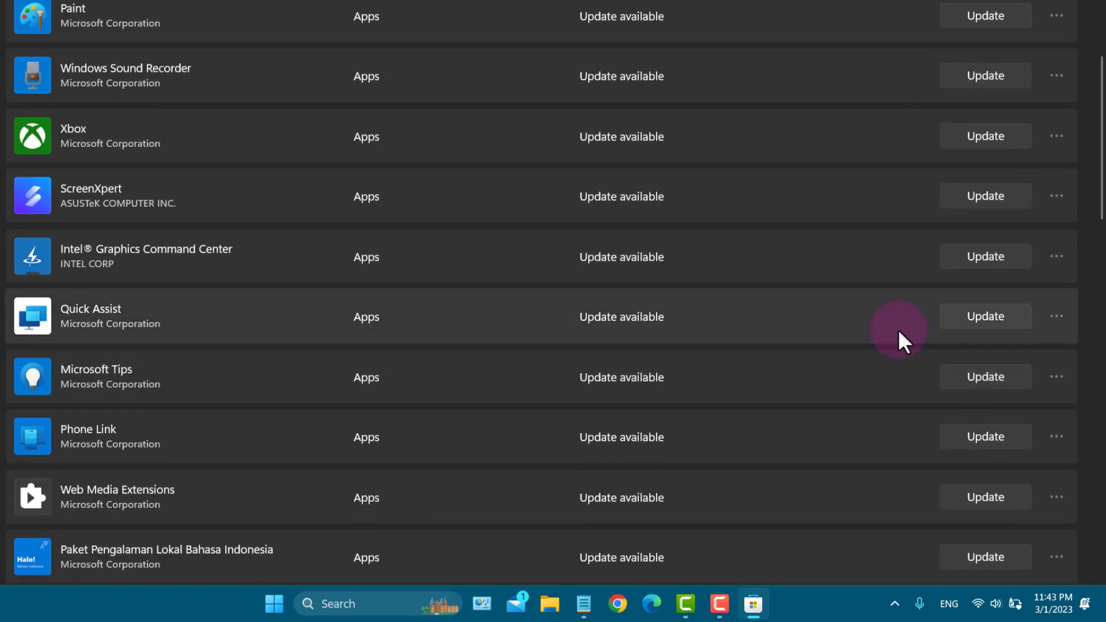
scroll(899, 331, "down", 10)
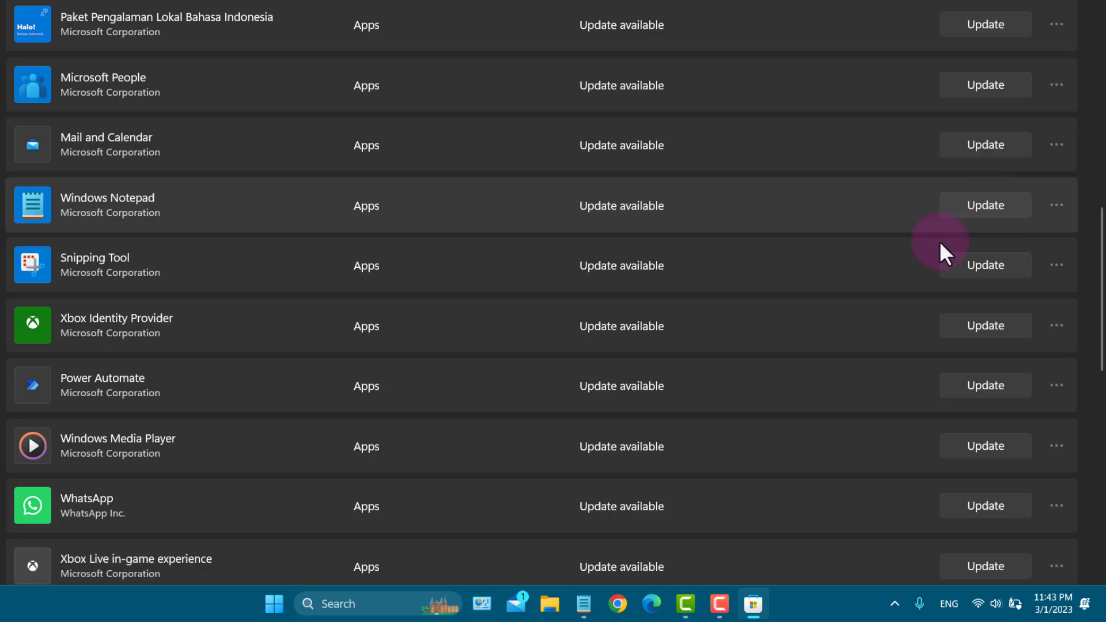
Examine the currently installed Notepad and Snipping Tool windows, closing each one after viewing it.
left_click(583, 605)
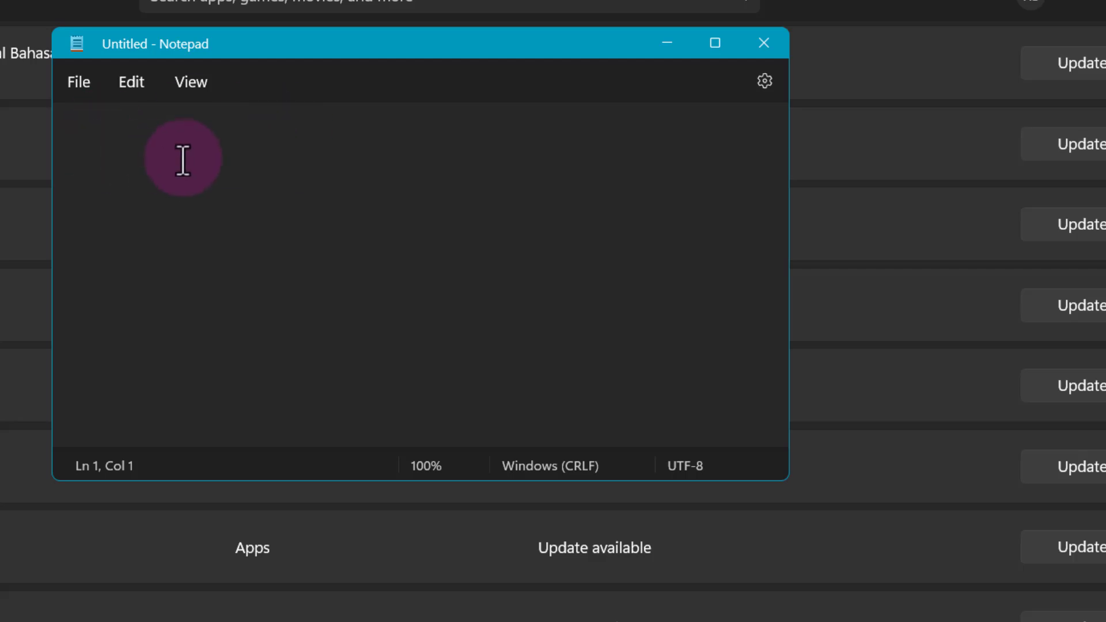
left_click(769, 47)
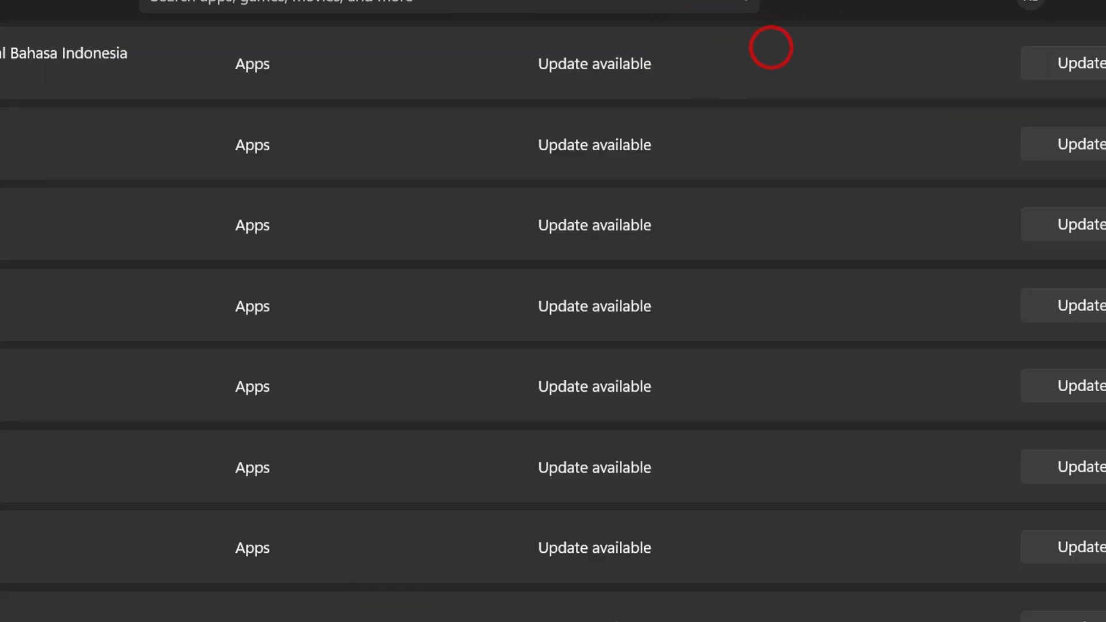
left_click(397, 605)
type("snipping Tool")
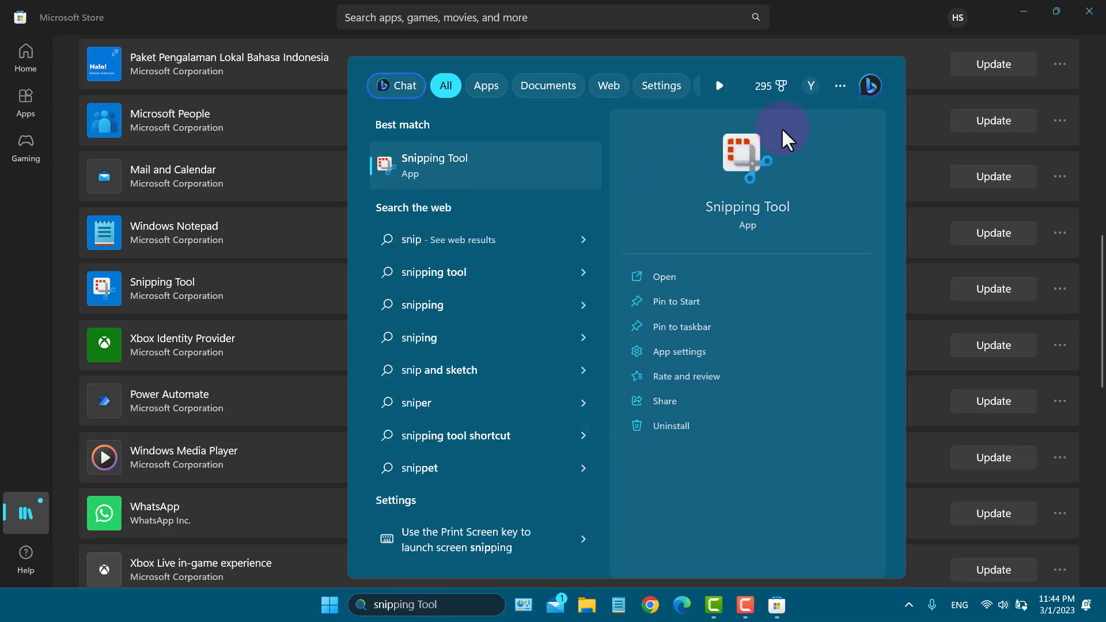
left_click(786, 139)
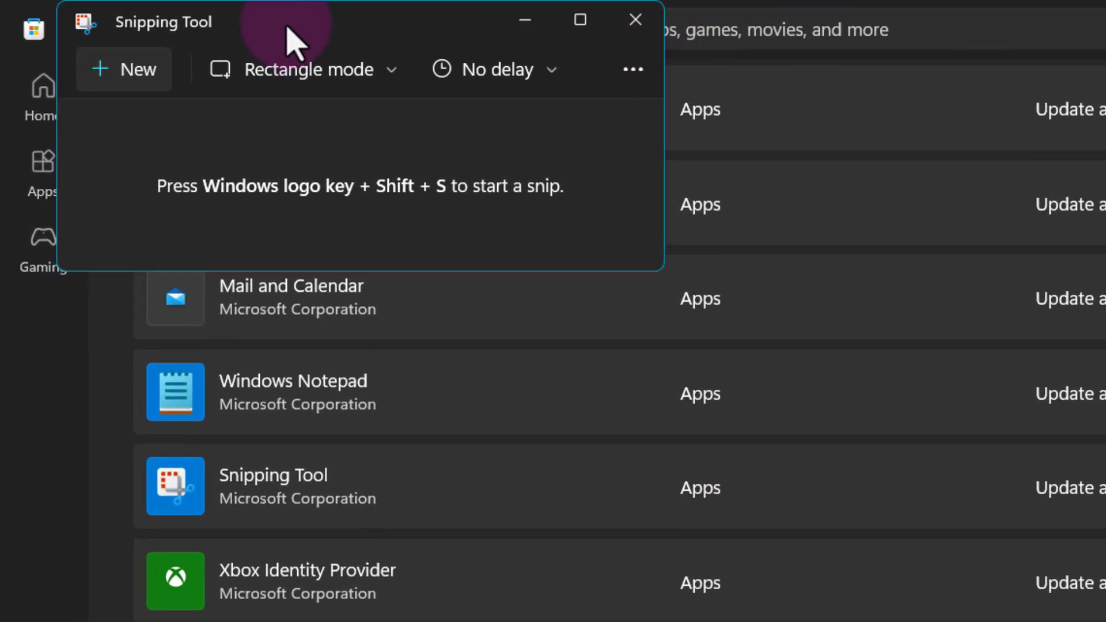
left_click_drag(301, 19, 875, 55)
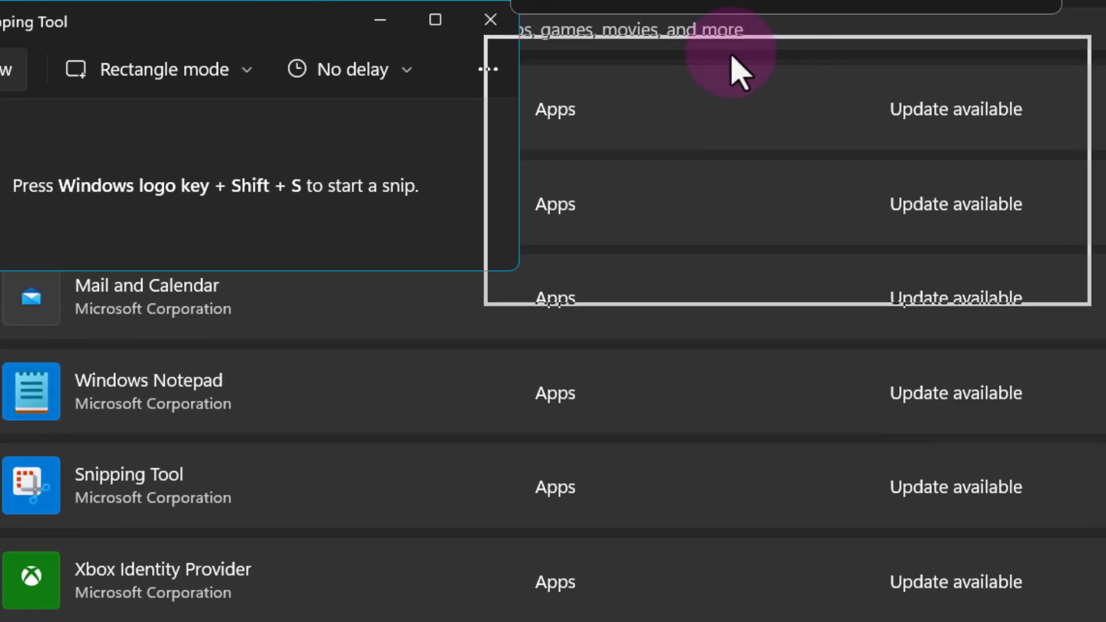
left_click_drag(740, 72, 740, 74)
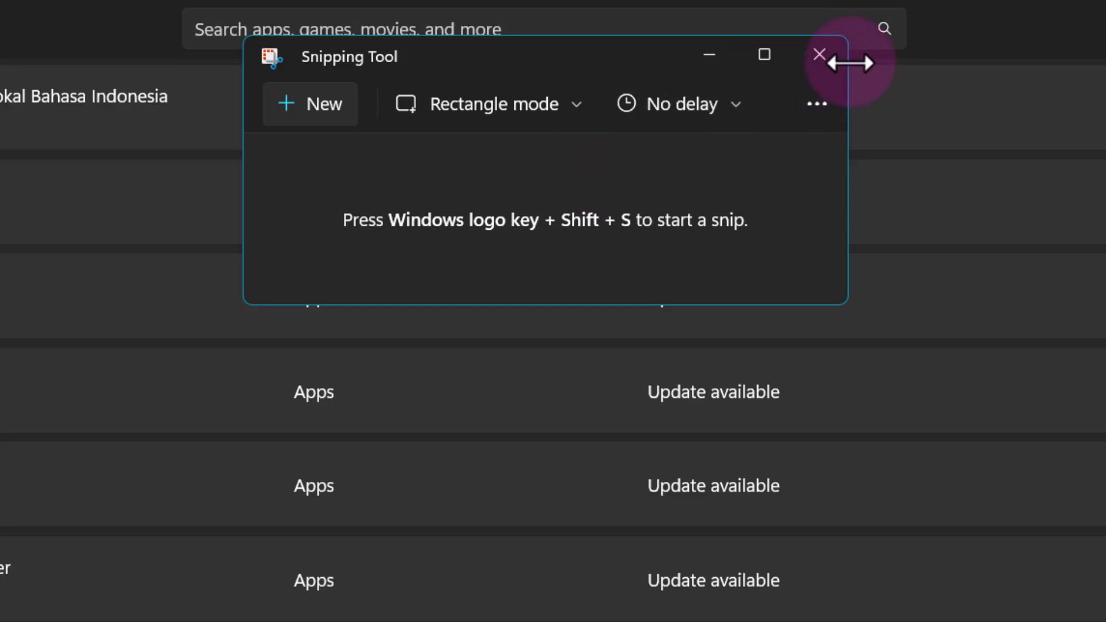
left_click(835, 56)
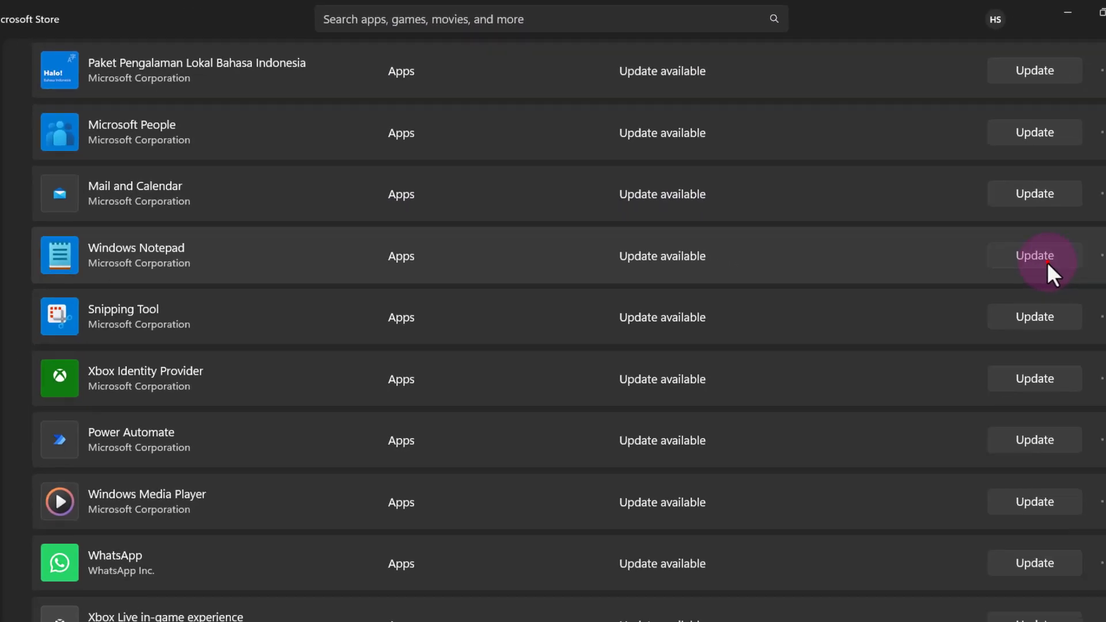
Start the updates for Windows Notepad and Snipping Tool, and minimize the Microsoft Store.
left_click(1047, 262)
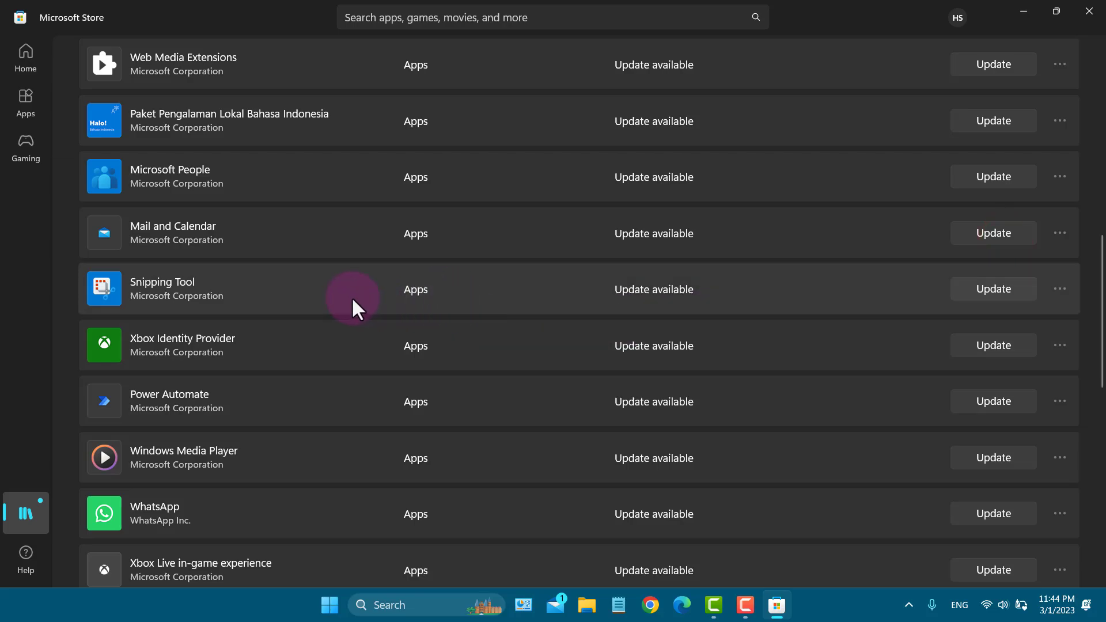
left_click(993, 289)
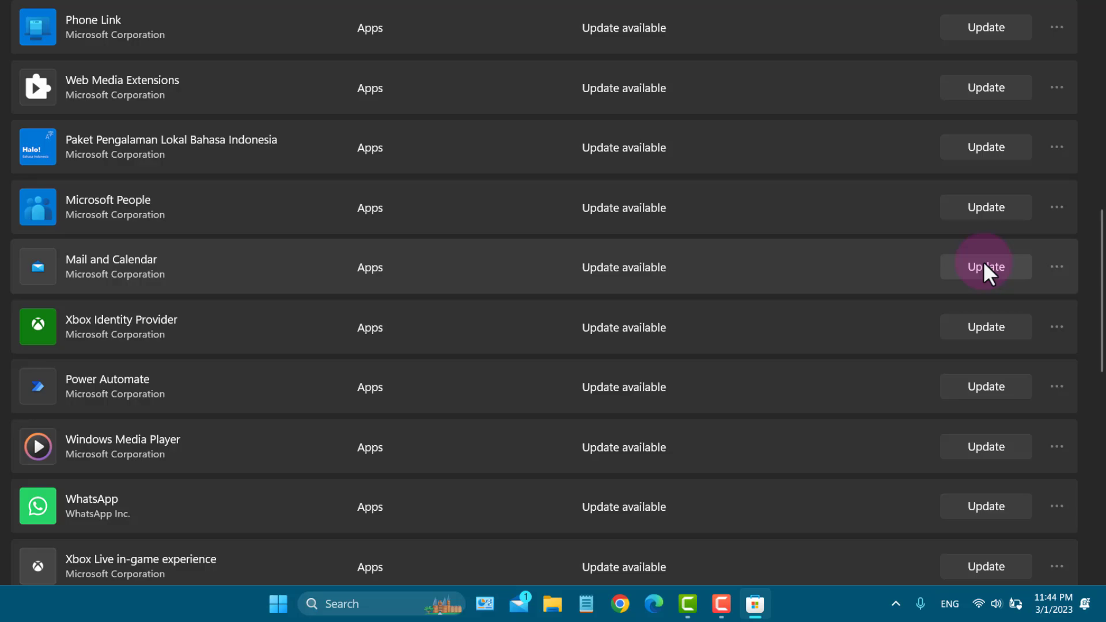
scroll(752, 150, "up", 10)
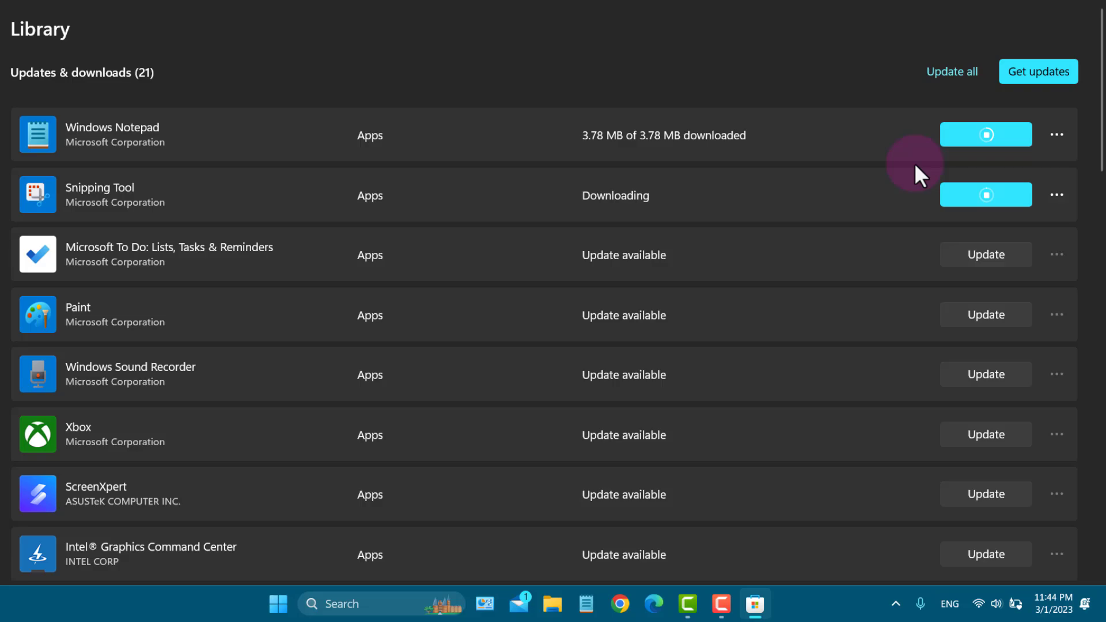
left_click(1002, 12)
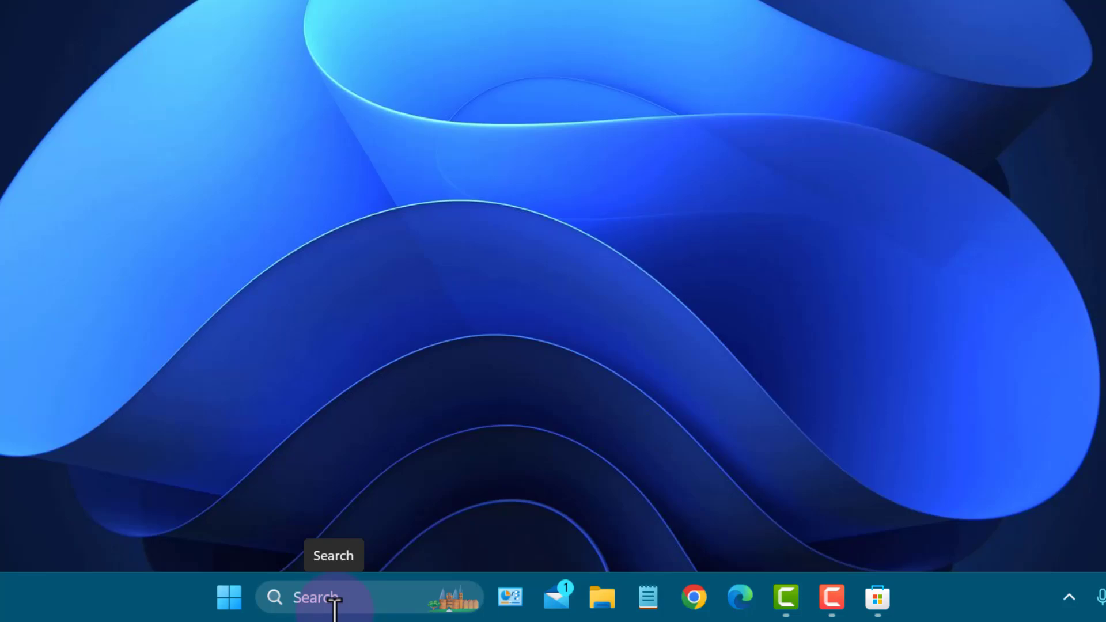
Open the taskbar settings and set the Search taskbar item to Hide.
right_click(983, 591)
left_click(1031, 350)
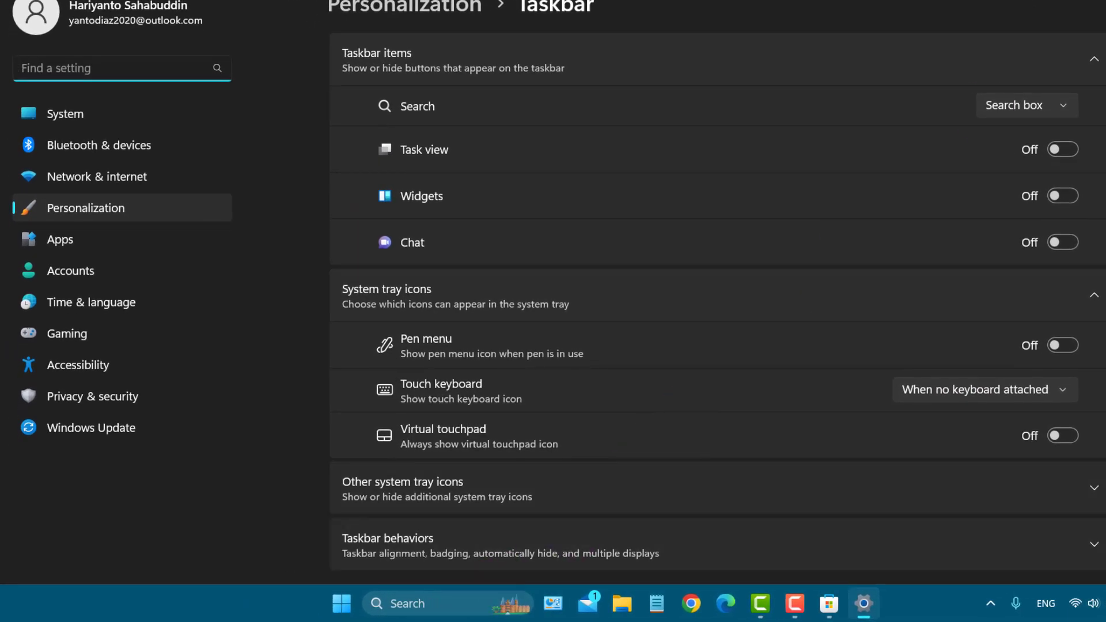
left_click(1048, 102)
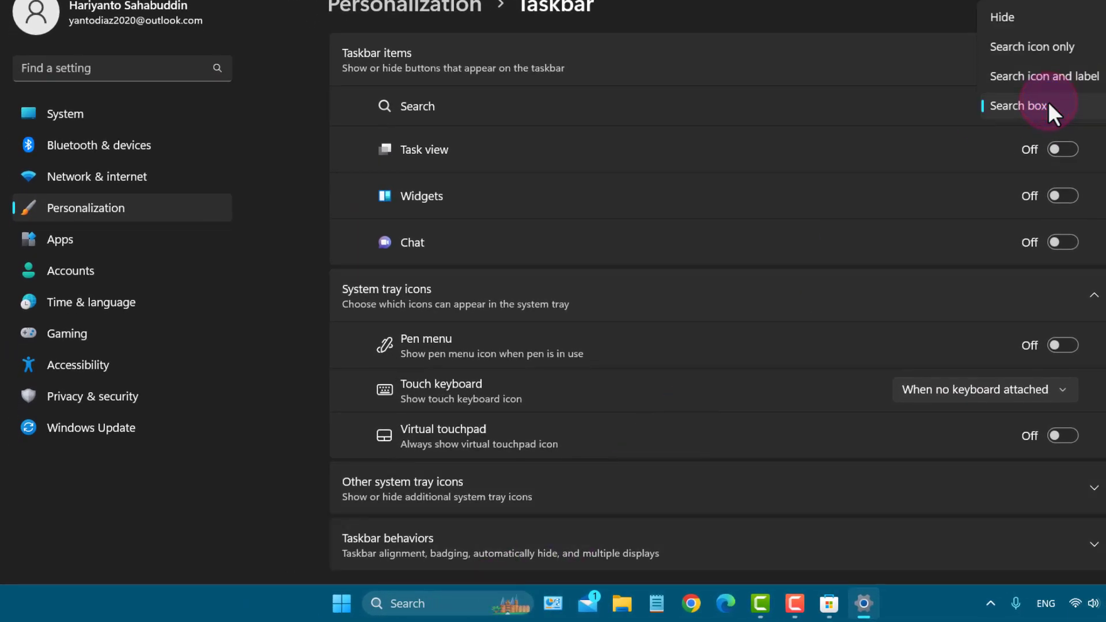
left_click(1028, 8)
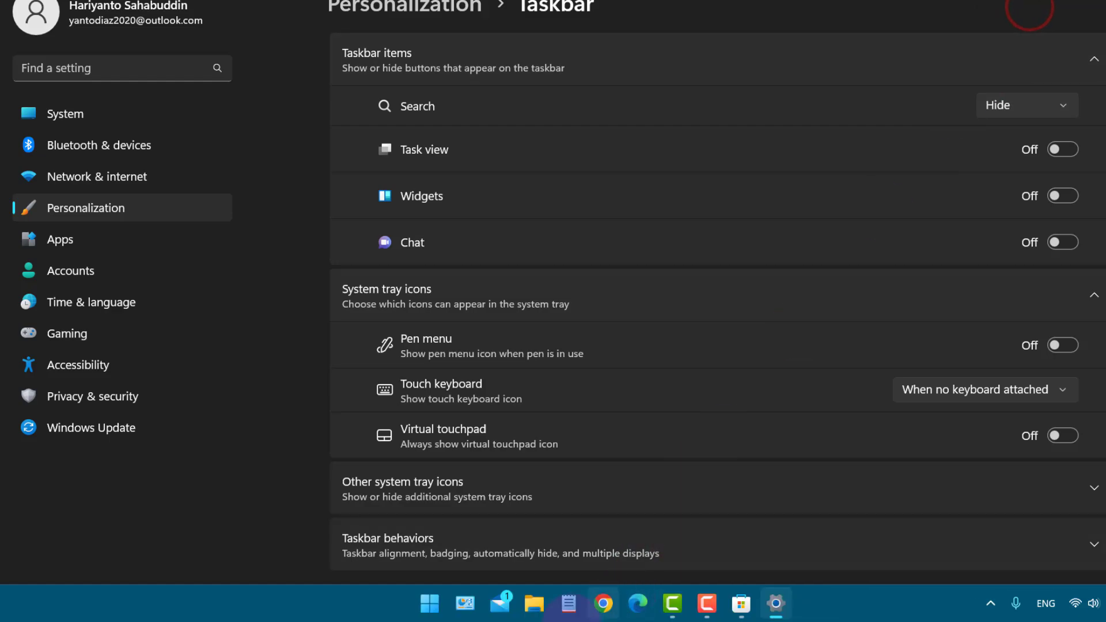
Try the taskbar Search item as Search icon only, Search icon and label, and Search box in turn.
left_click(1057, 102)
left_click(1065, 135)
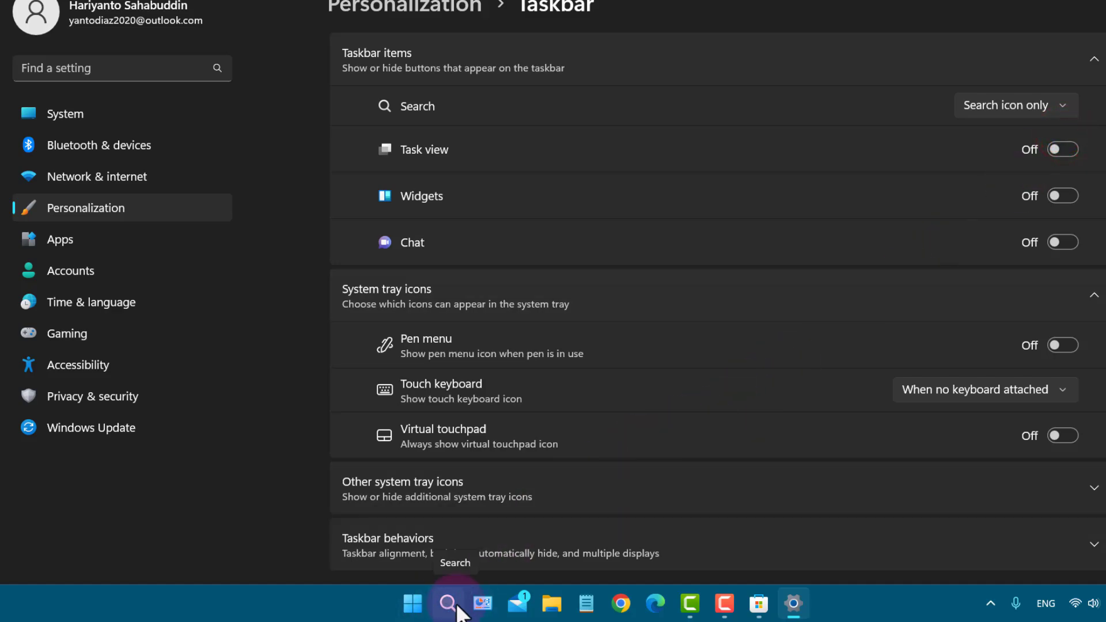
left_click(1034, 108)
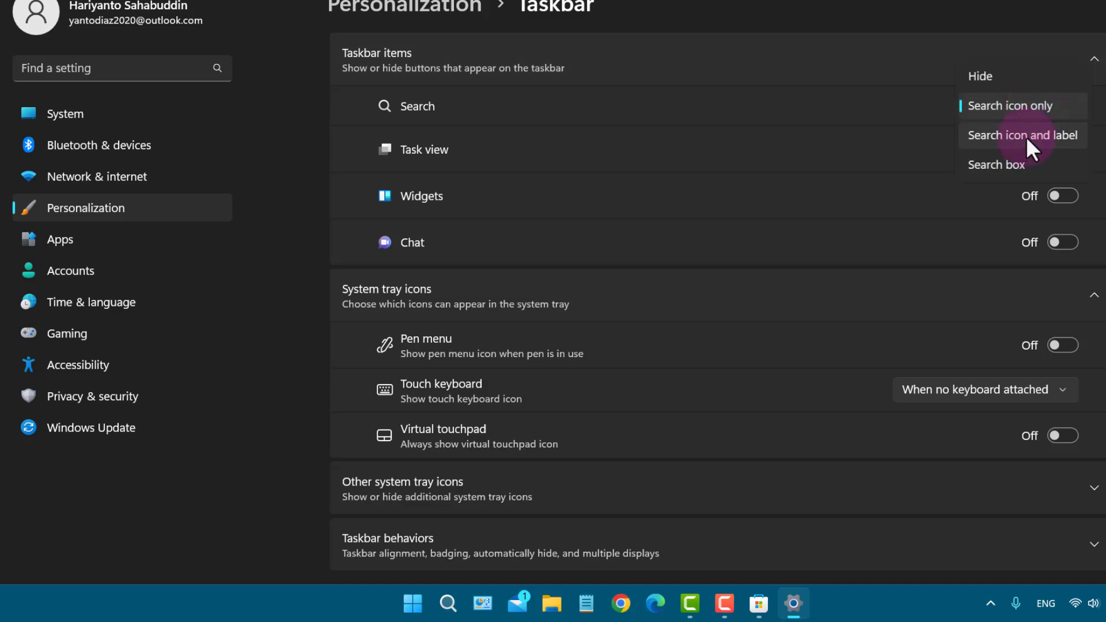
left_click(1025, 138)
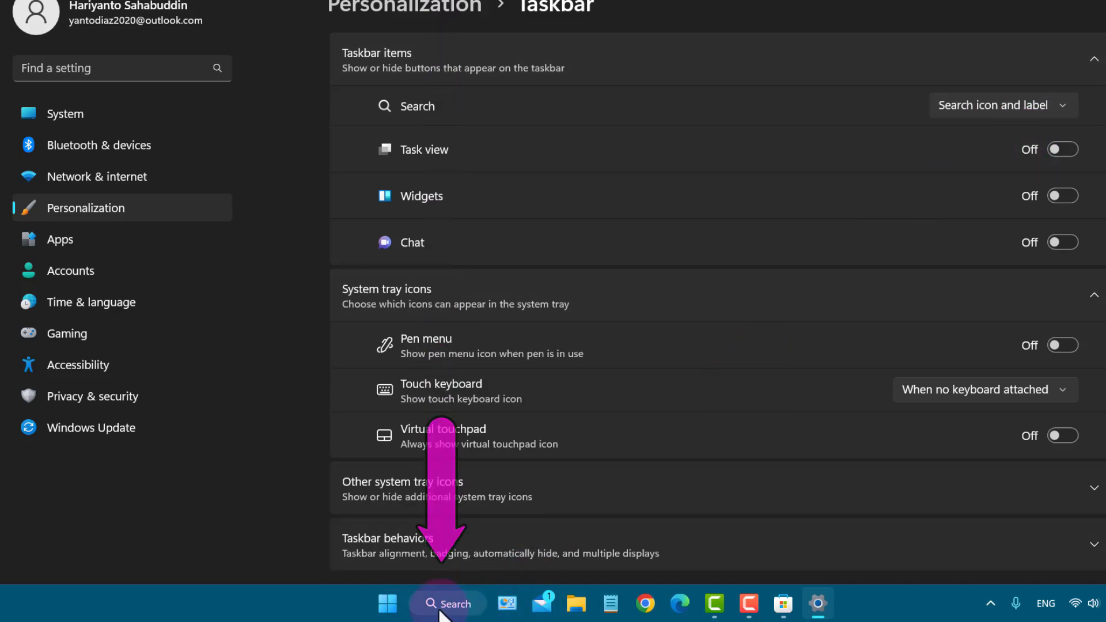
left_click(969, 105)
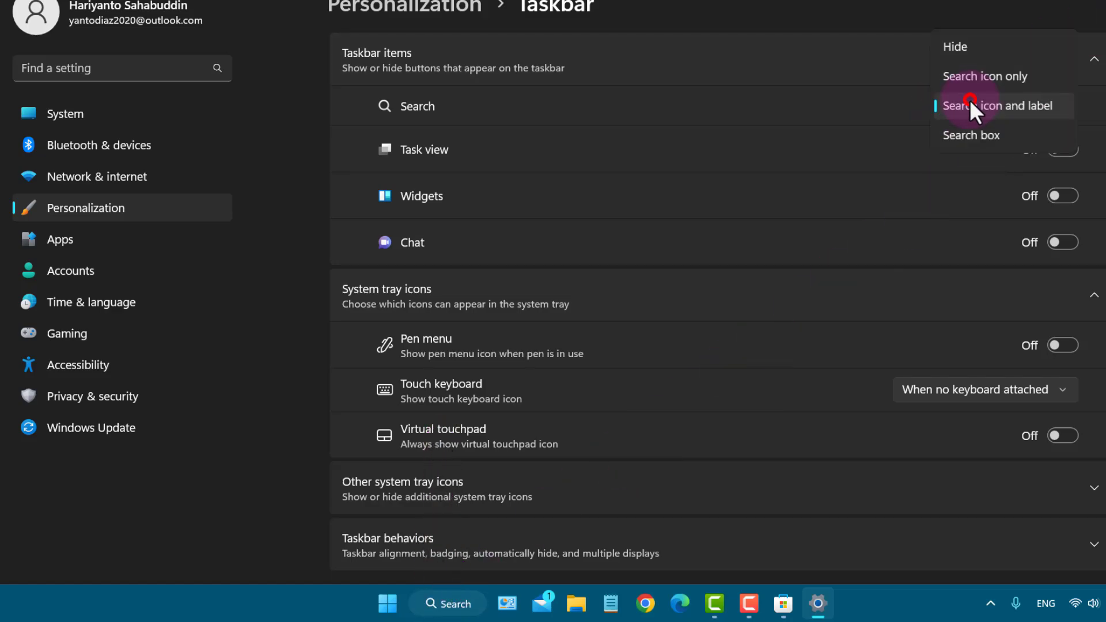
left_click(987, 147)
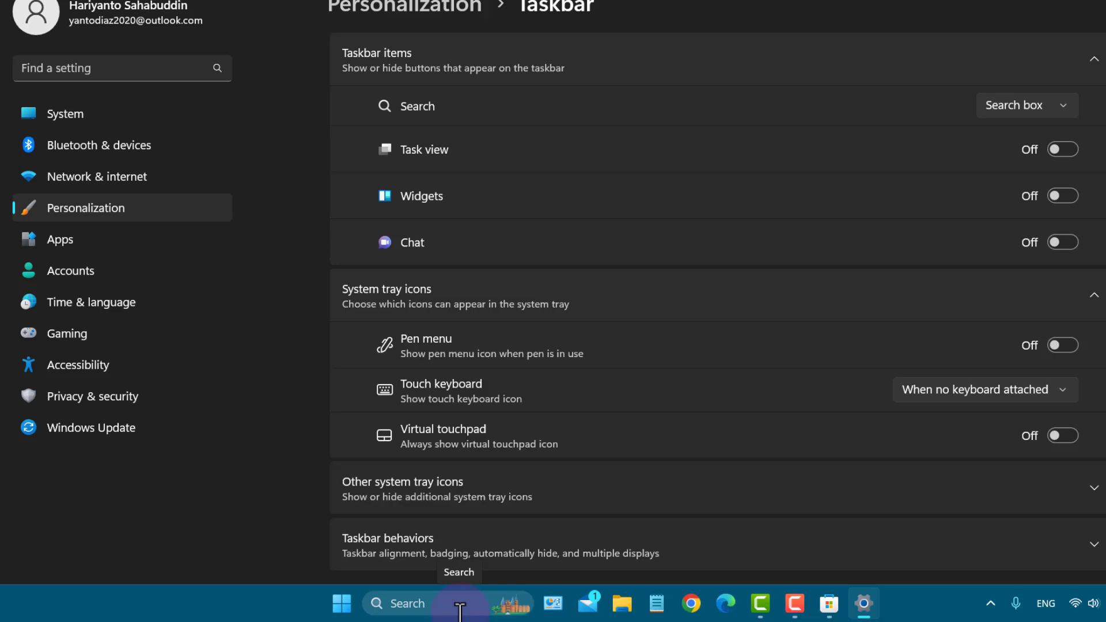
Set the taskbar Search item to Search icon only.
left_click(1026, 106)
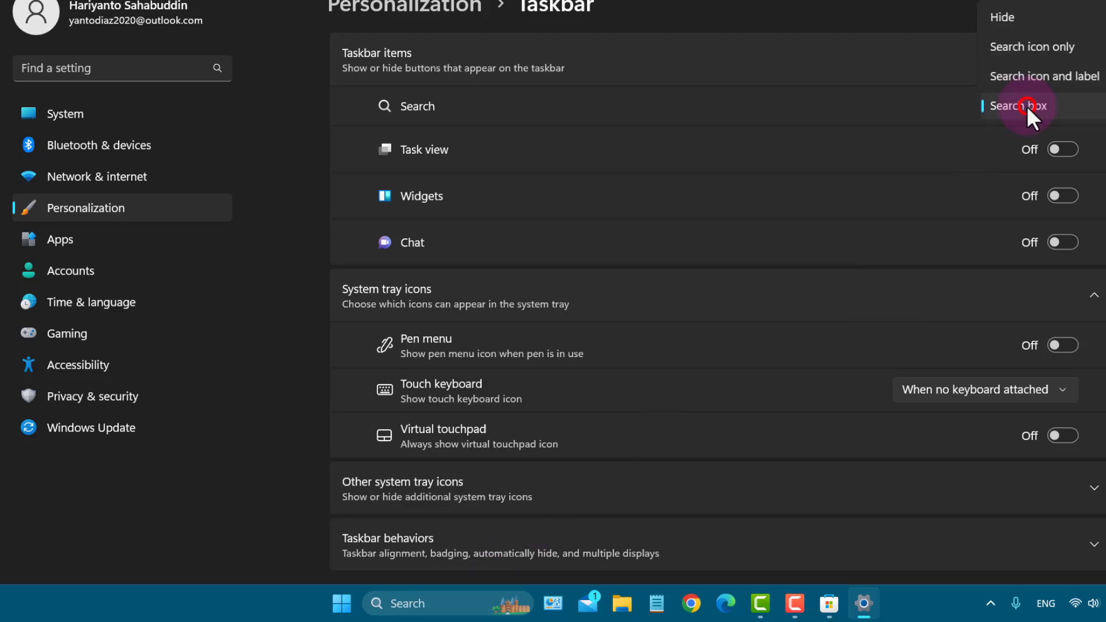
left_click(1030, 48)
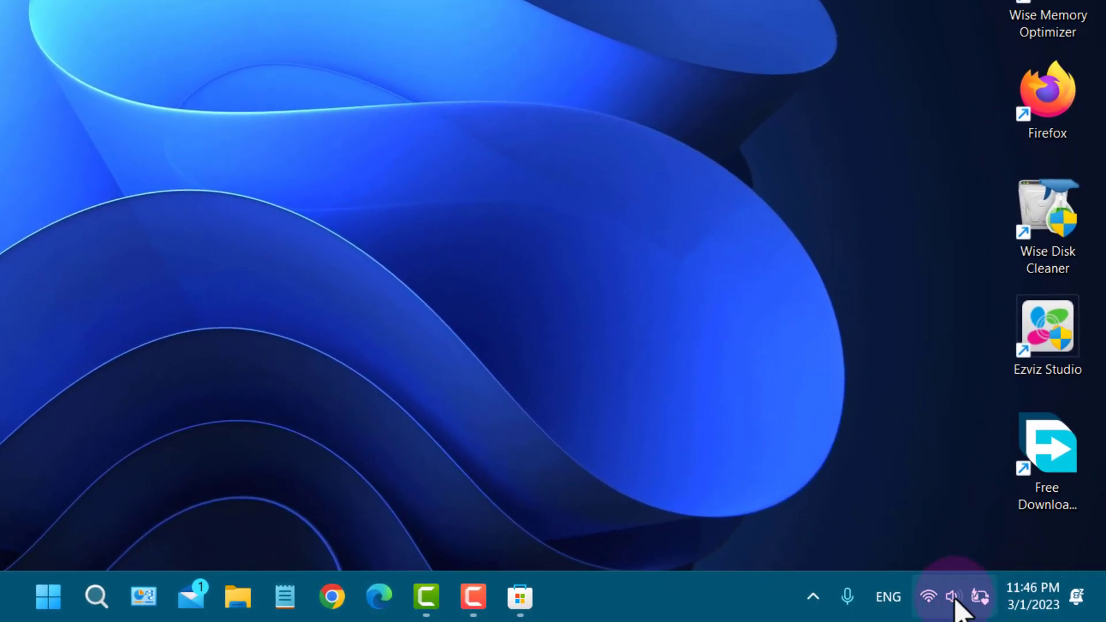
Open the sound output list in the quick settings and choose Headphones (Realtek(R) Audio).
mouse_move(955, 605)
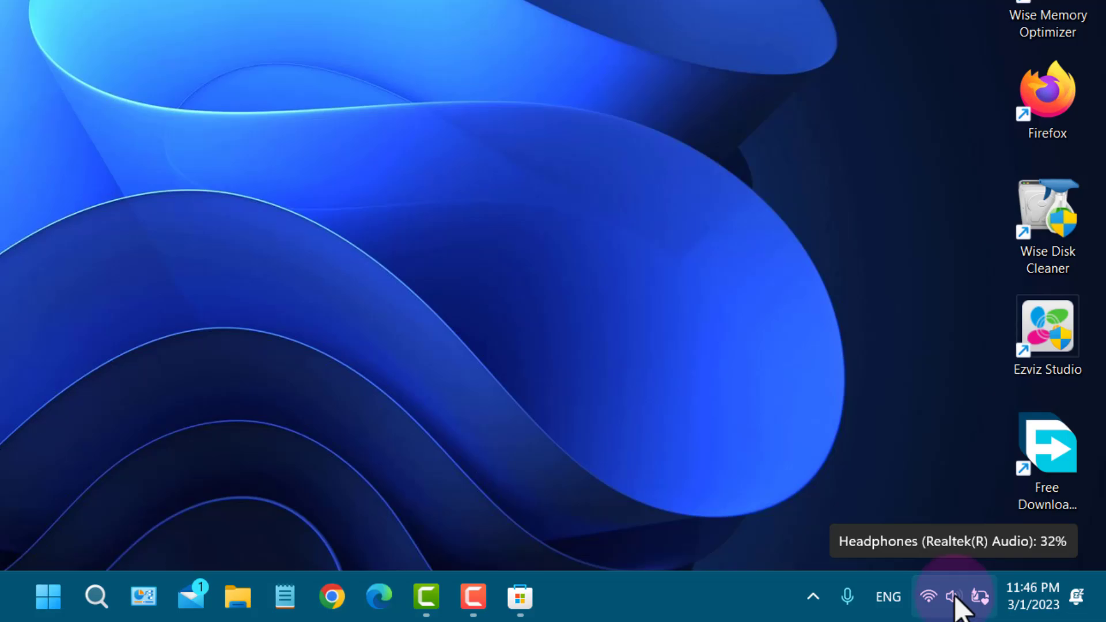
left_click(954, 597)
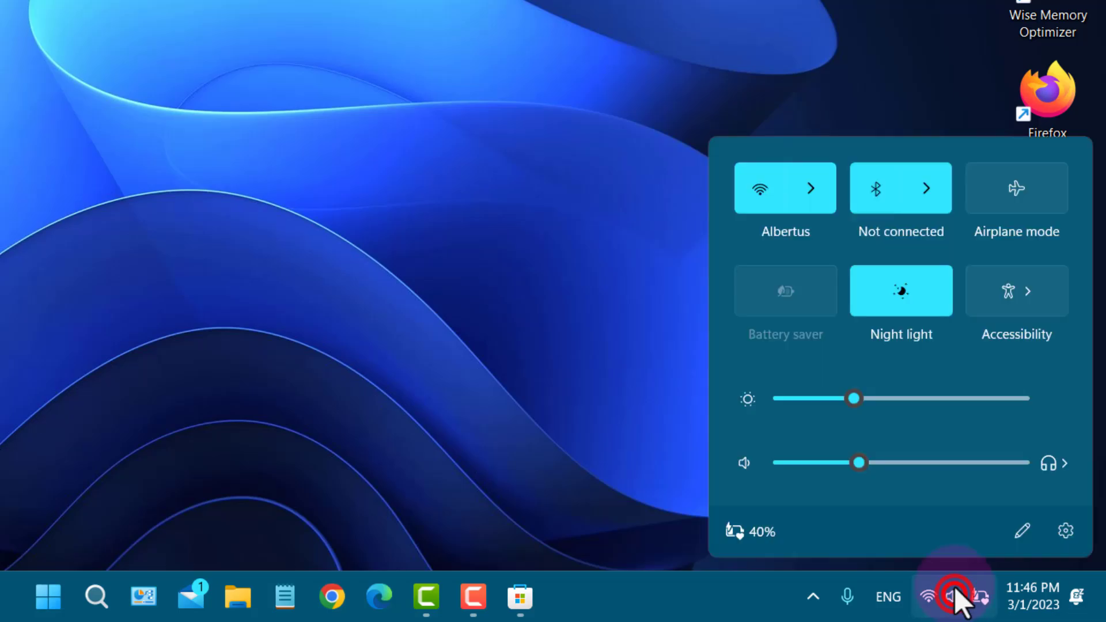
left_click(1065, 464)
left_click(892, 202)
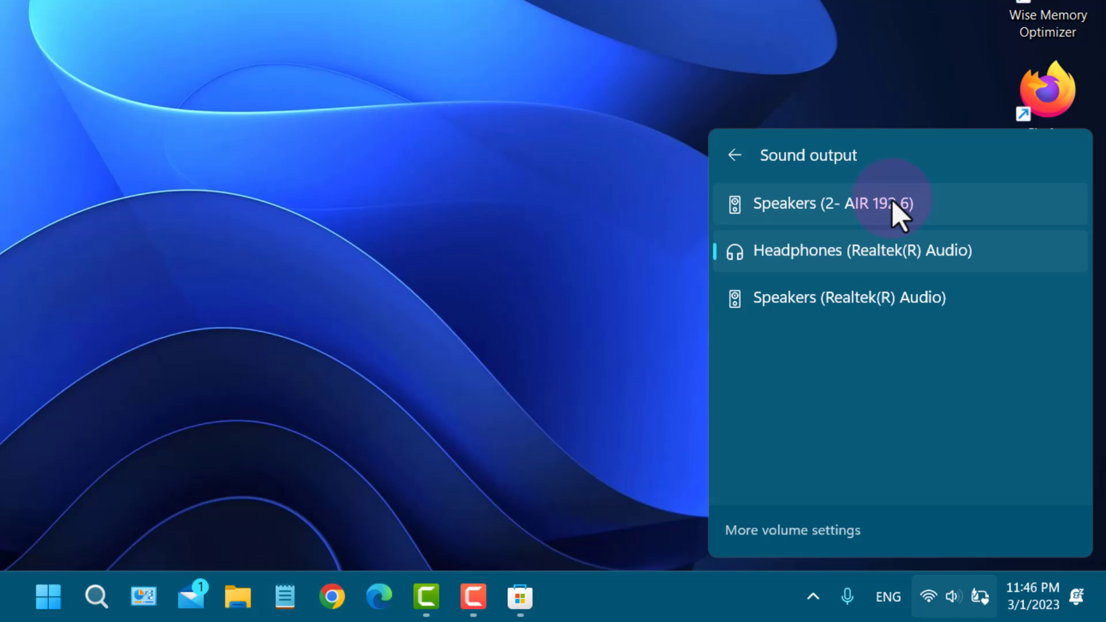
left_click(852, 250)
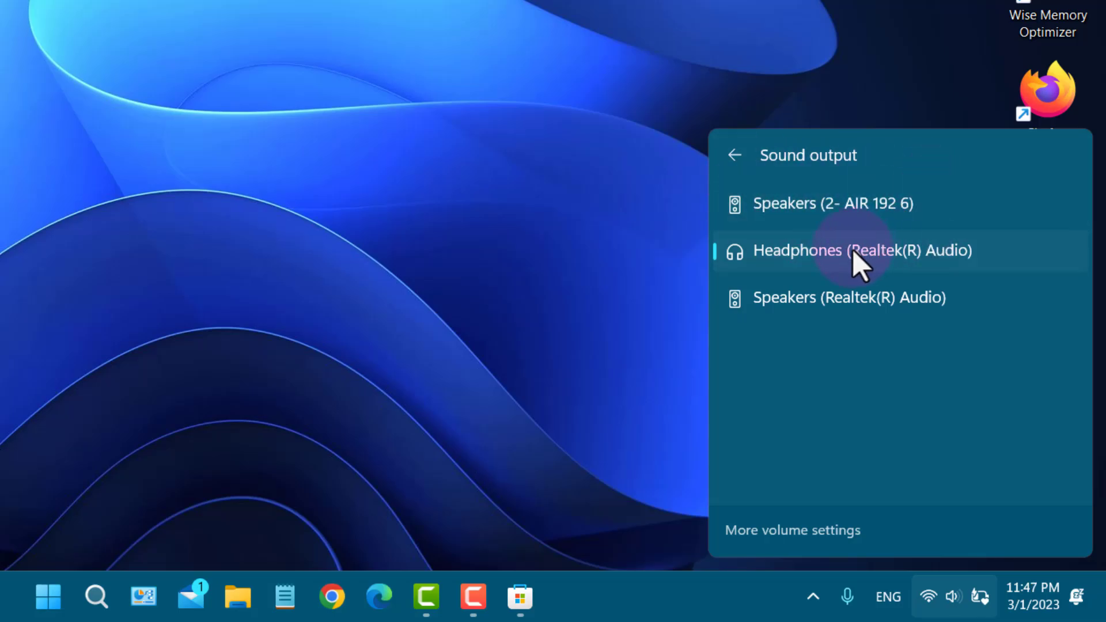
Try to switch the sound output to Speakers (Realtek(R) Audio) and close the quick settings.
left_click(824, 305)
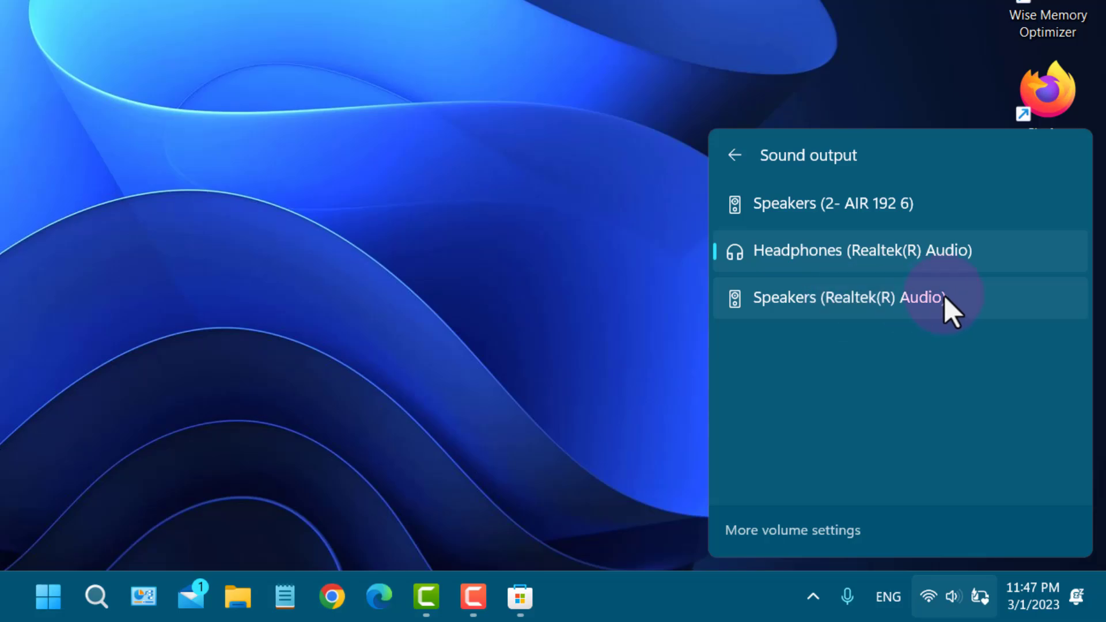
left_click(458, 0)
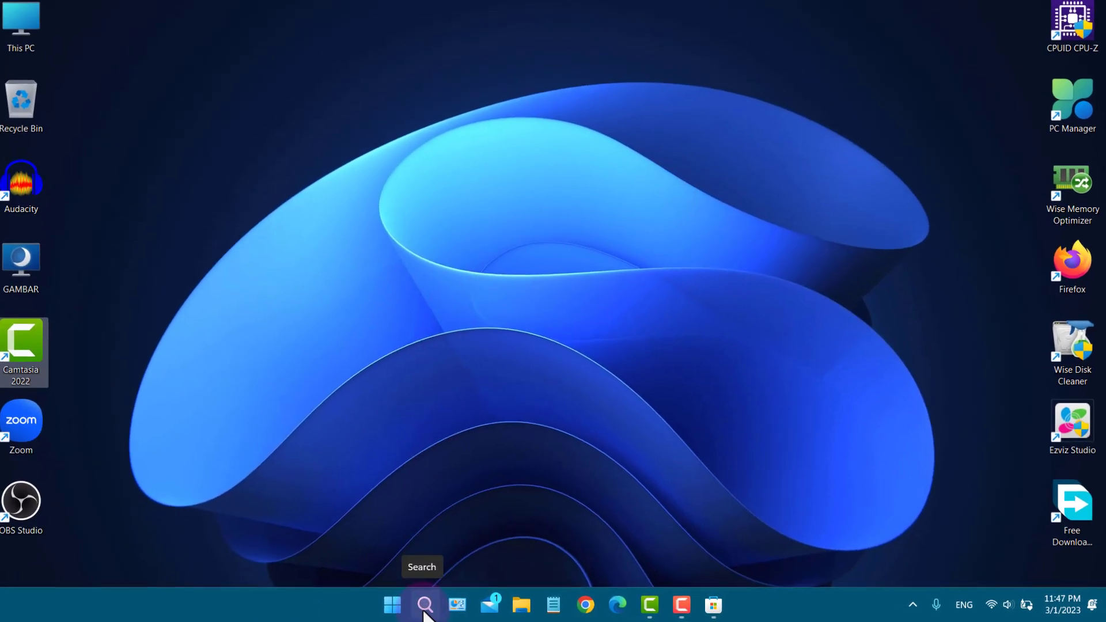
Examine the Windows Search panel and compare it with Screenshot (189) in the Pictures > Screenshots folder.
left_click(424, 606)
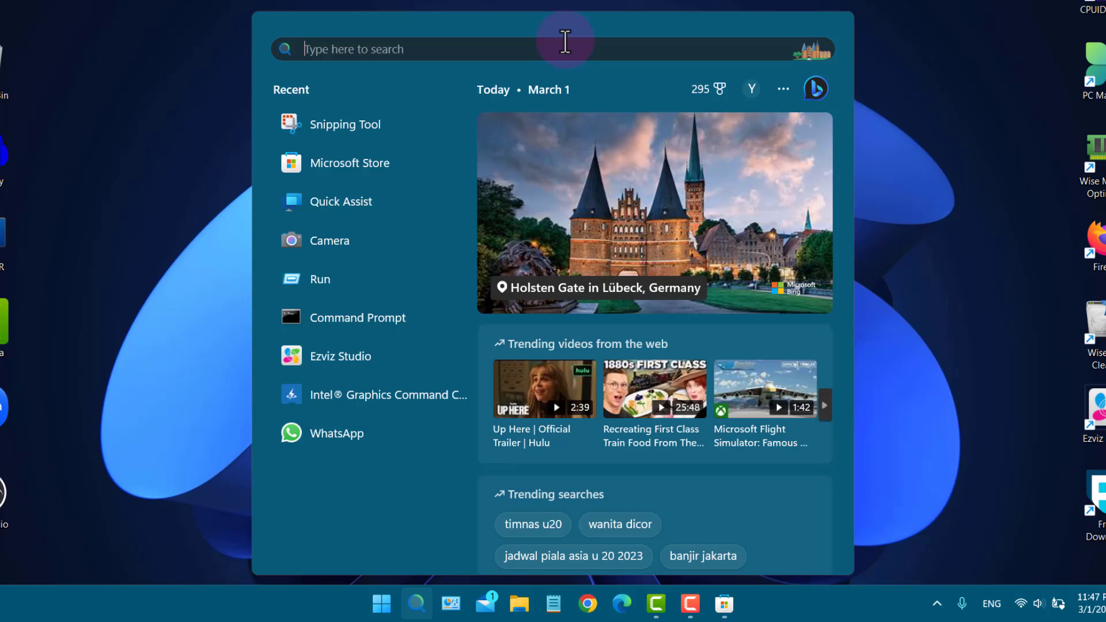
left_click(7, 7)
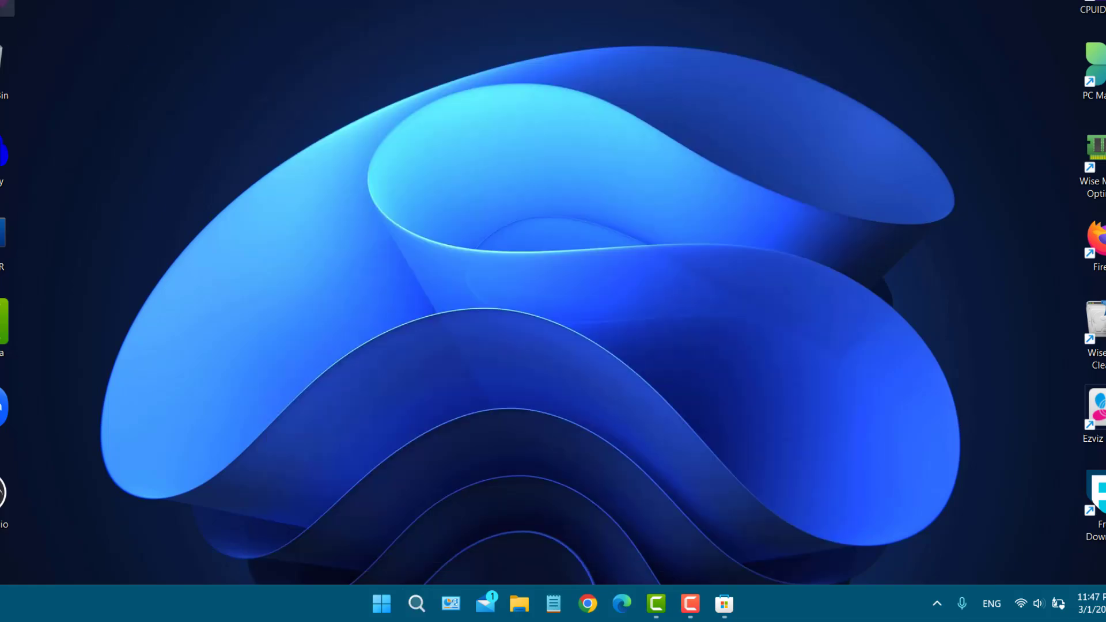
key("super+e")
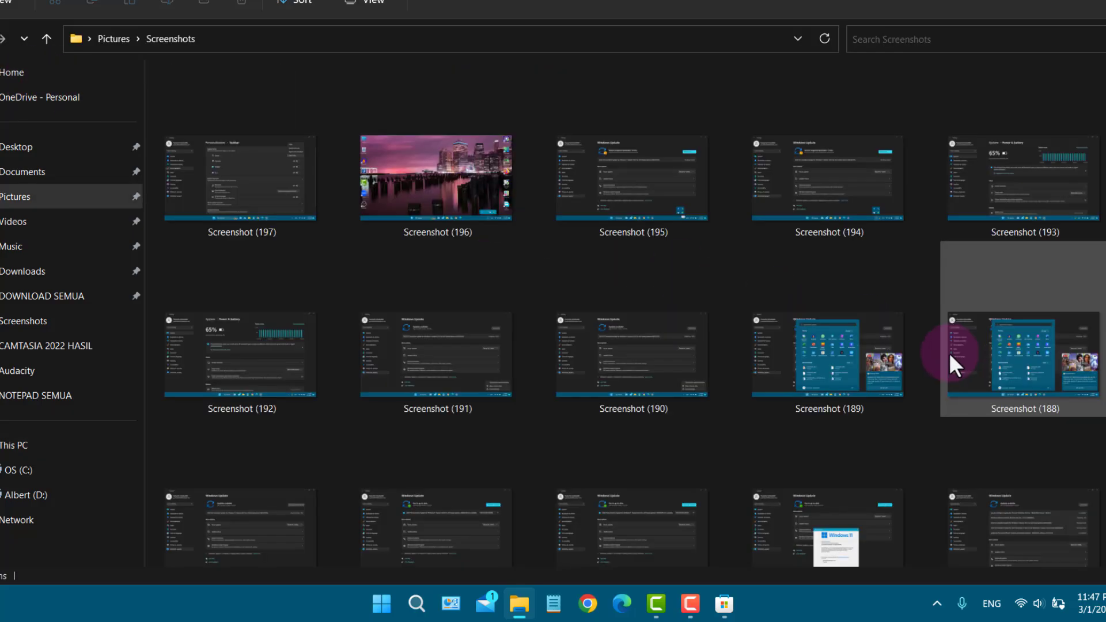
left_click(789, 341)
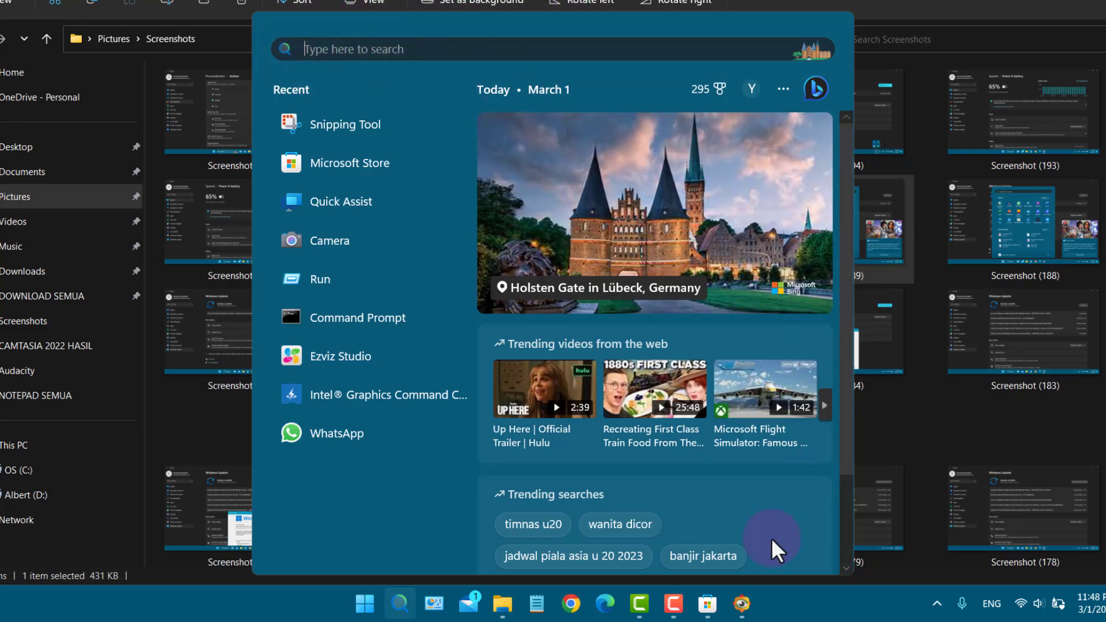
left_click(741, 604)
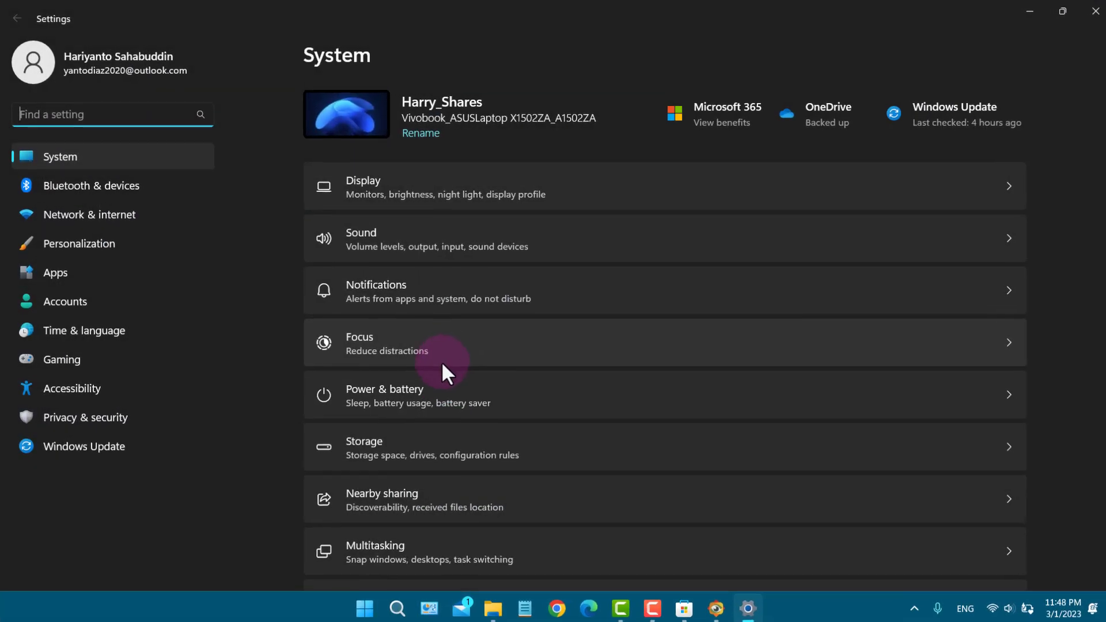
Open the energy recommendations in the Power & battery settings and apply "Put my device to sleep after 3 minutes".
left_click(476, 434)
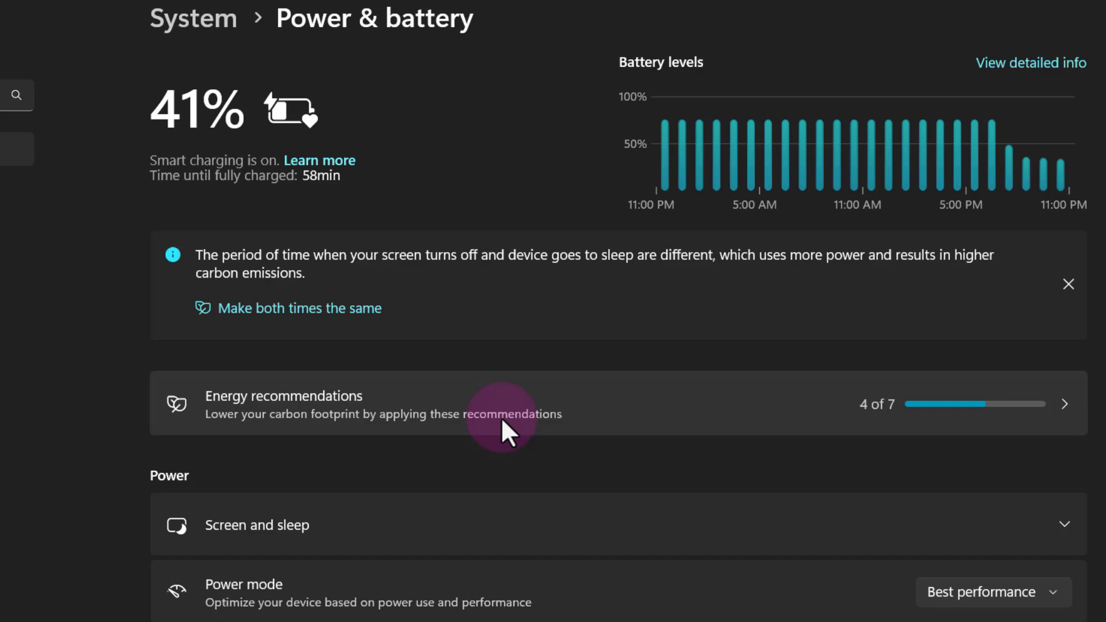
left_click(441, 420)
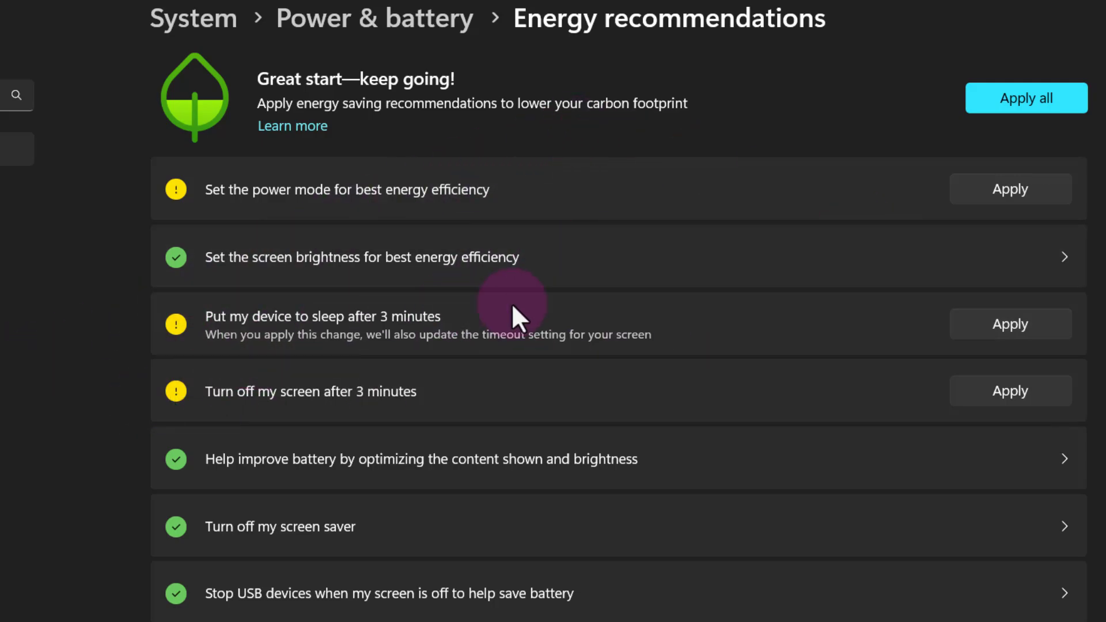
left_click(1023, 325)
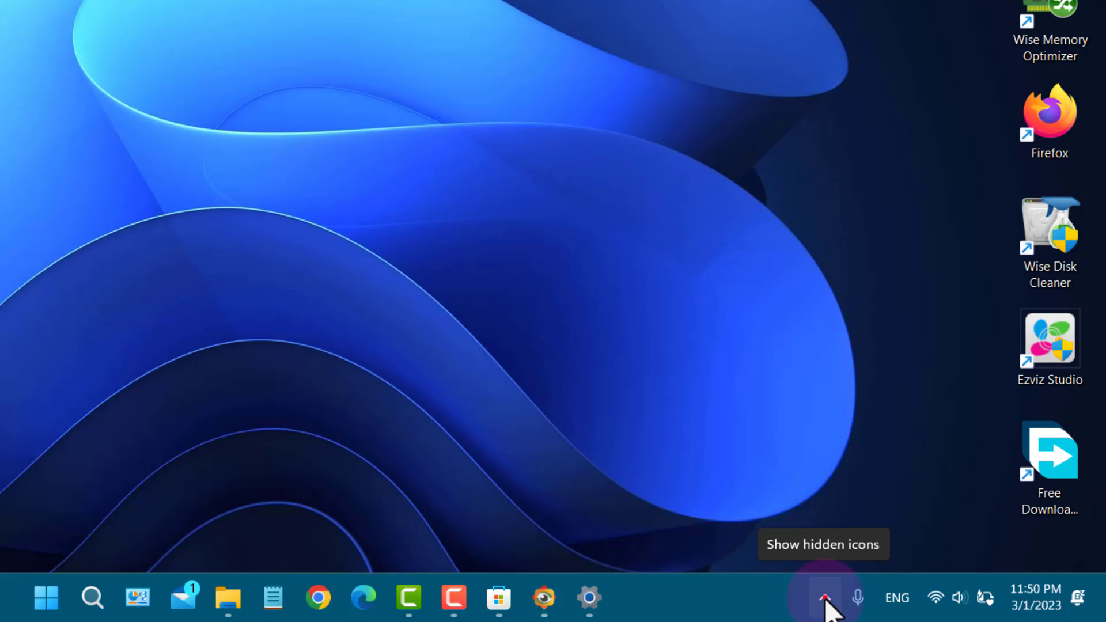
Show the hidden icons of the system tray.
left_click(824, 599)
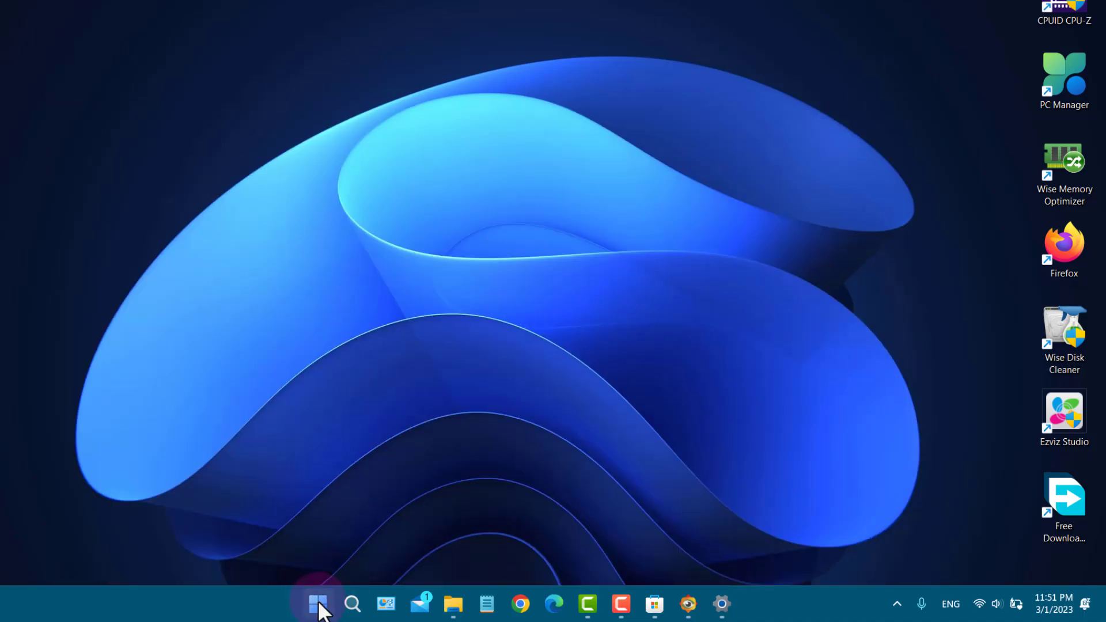
Open Task Manager and search its processes for "security", viewing Screenshot (197) in the Screenshots folder along the way.
right_click(318, 601)
left_click(297, 404)
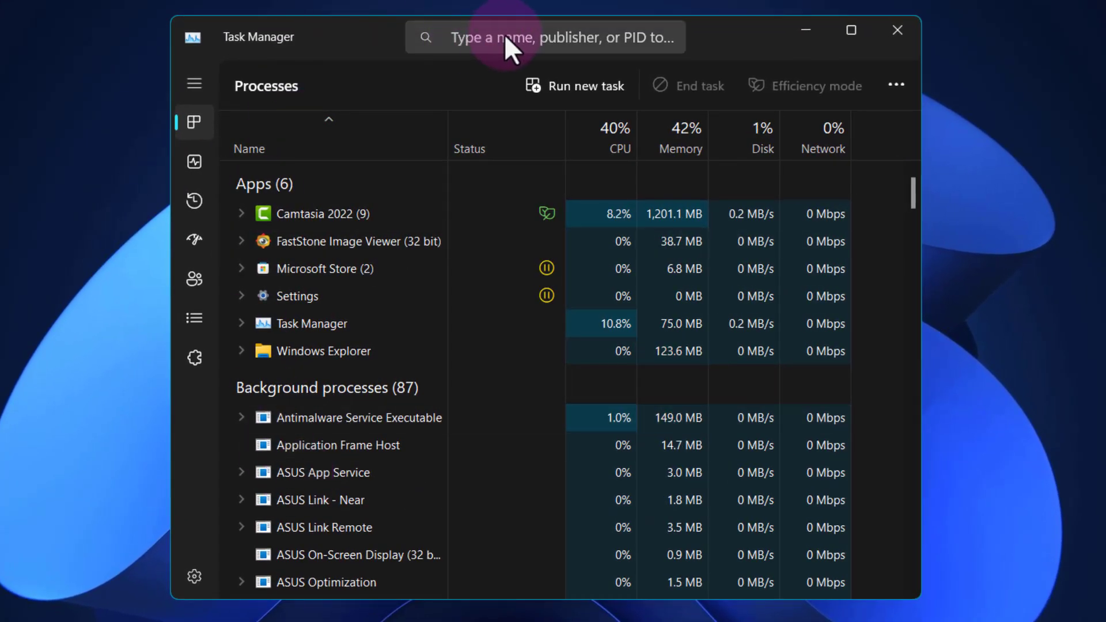
left_click(495, 35)
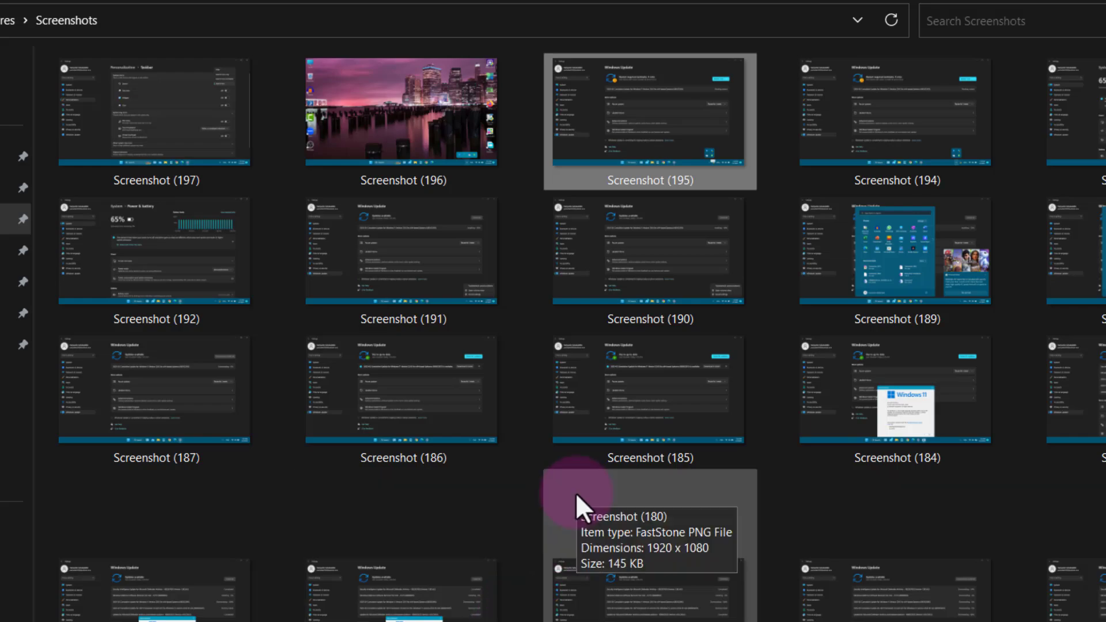
double_click(152, 103)
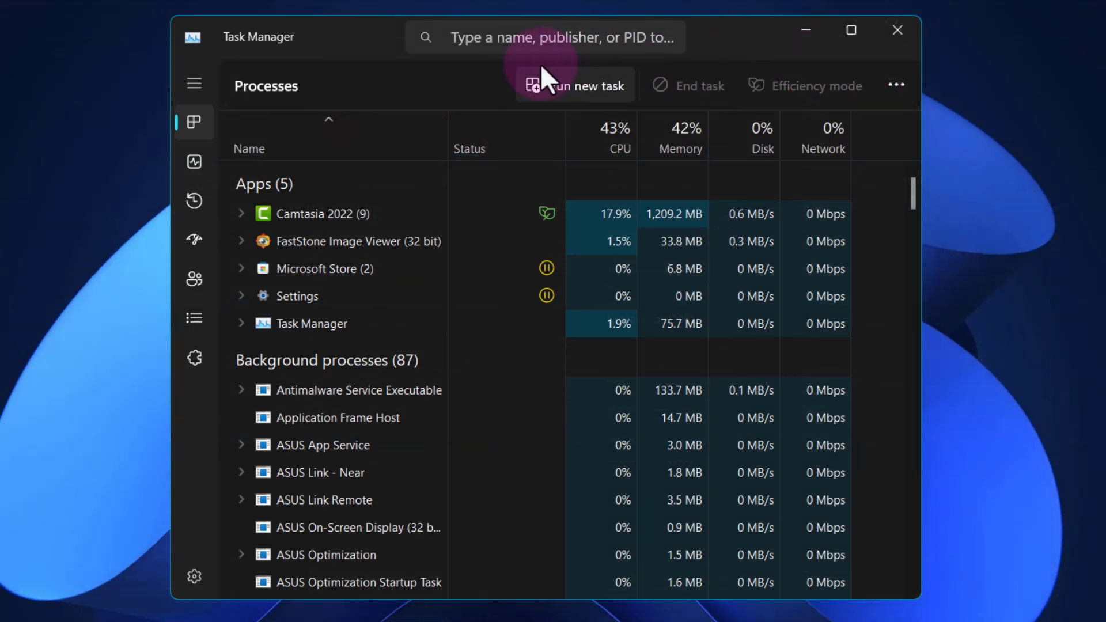
left_click(526, 35)
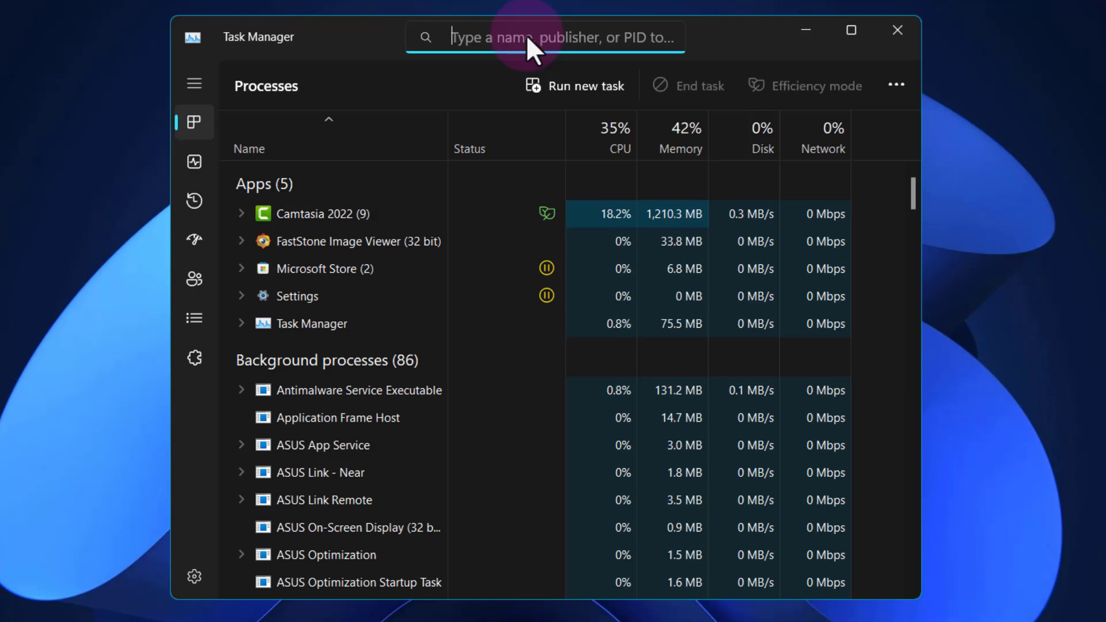
type("security")
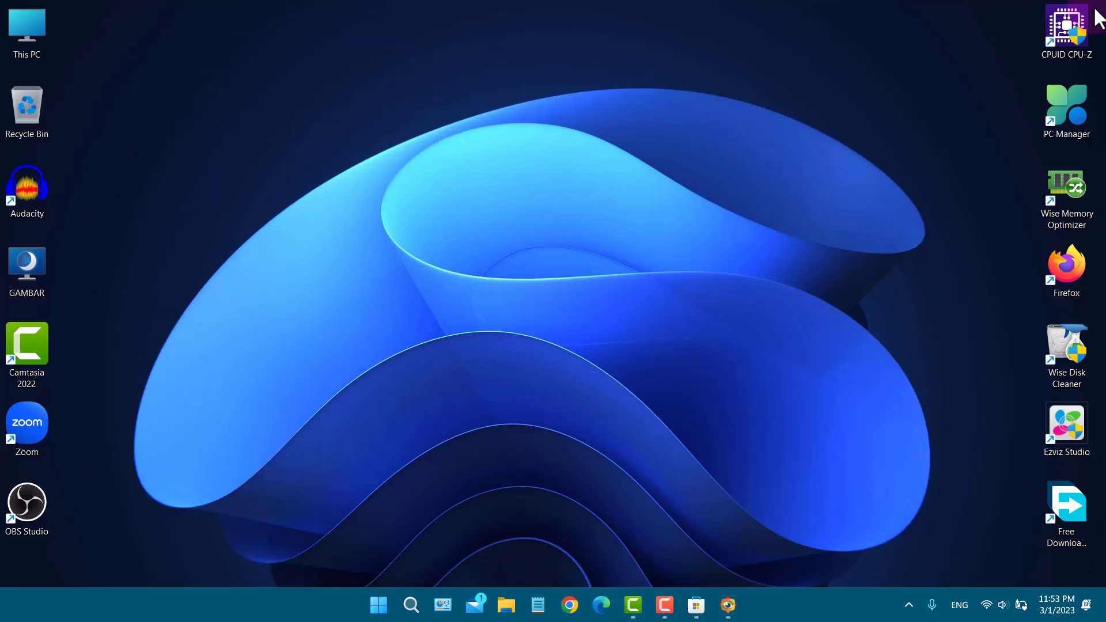
Open Notepad and add two new tabs to its window.
left_click(537, 608)
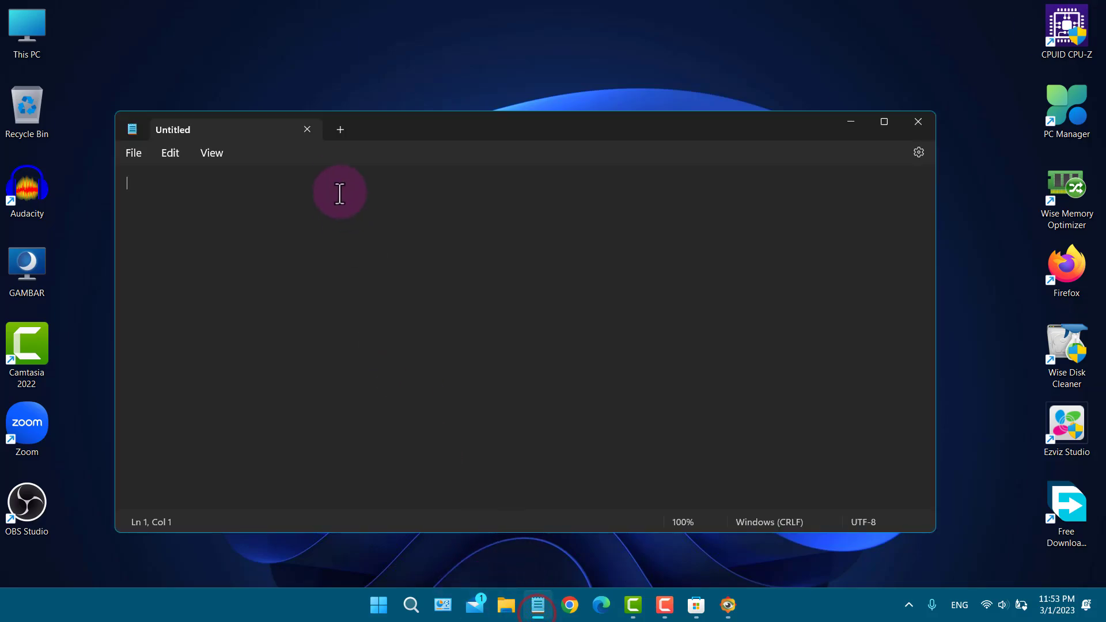
left_click(464, 118)
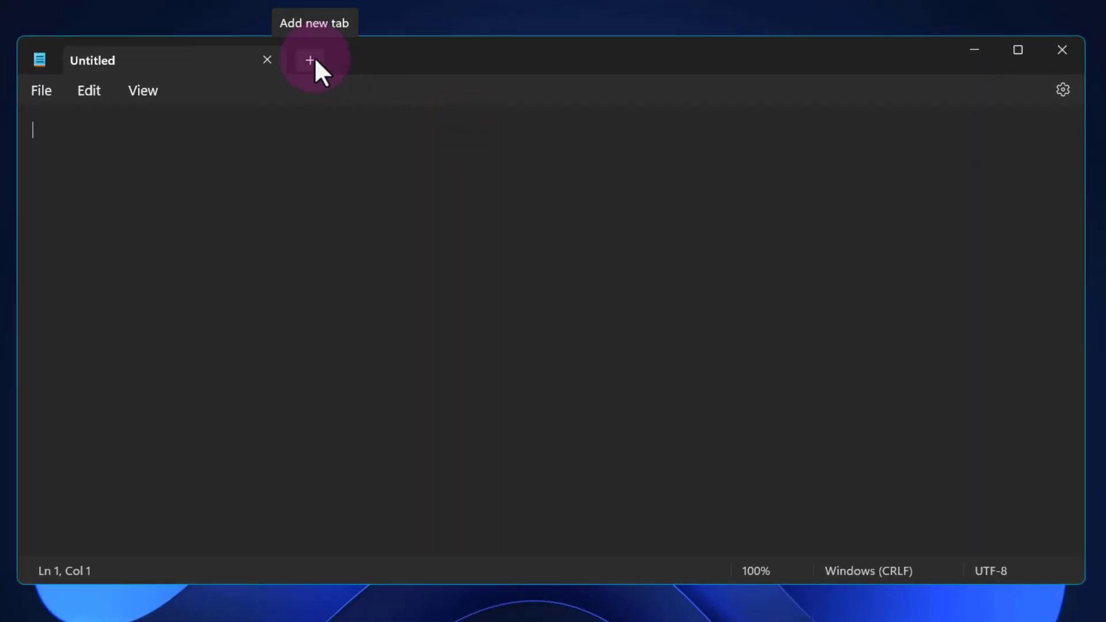
left_click(314, 57)
left_click(535, 59)
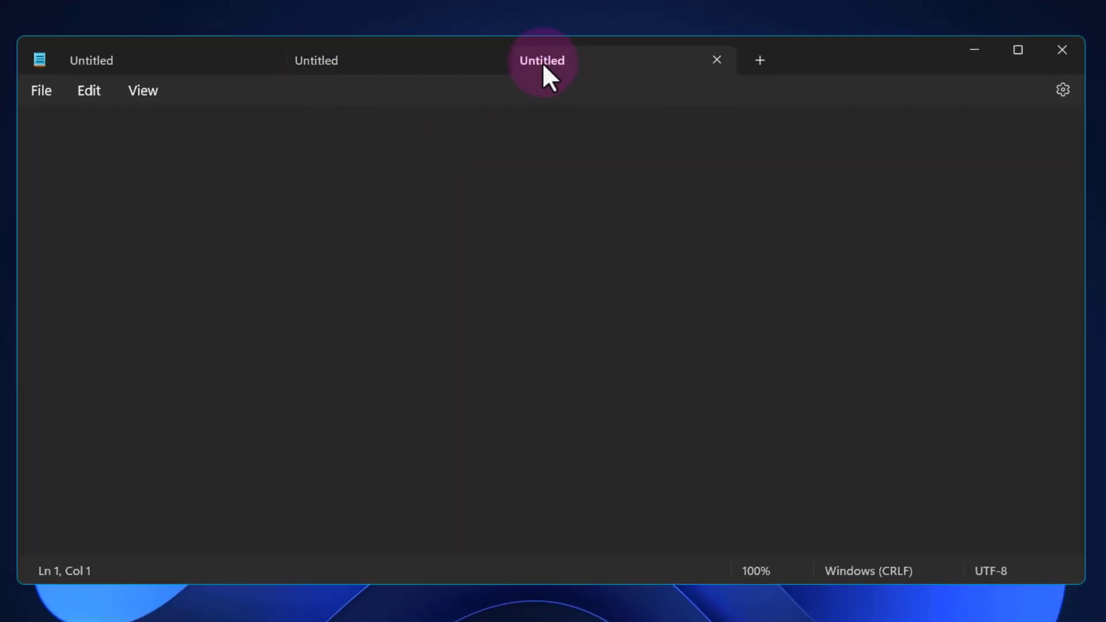
Pull two of the Notepad tabs out into separate windows and snap two of the windows side by side.
left_click_drag(560, 62, 714, 171)
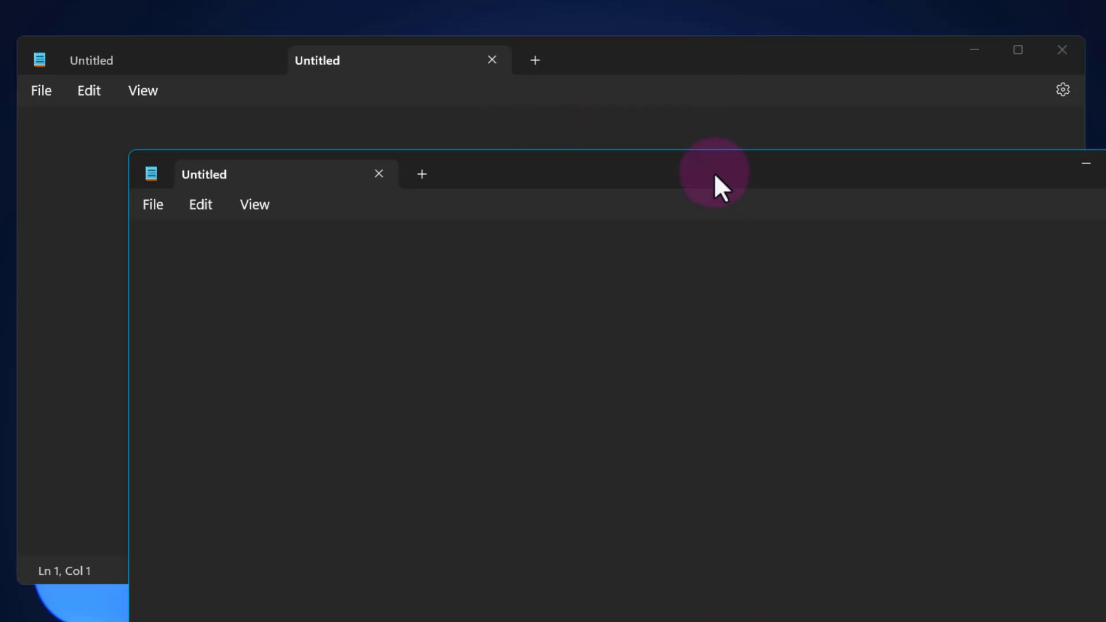
left_click_drag(396, 53, 411, 210)
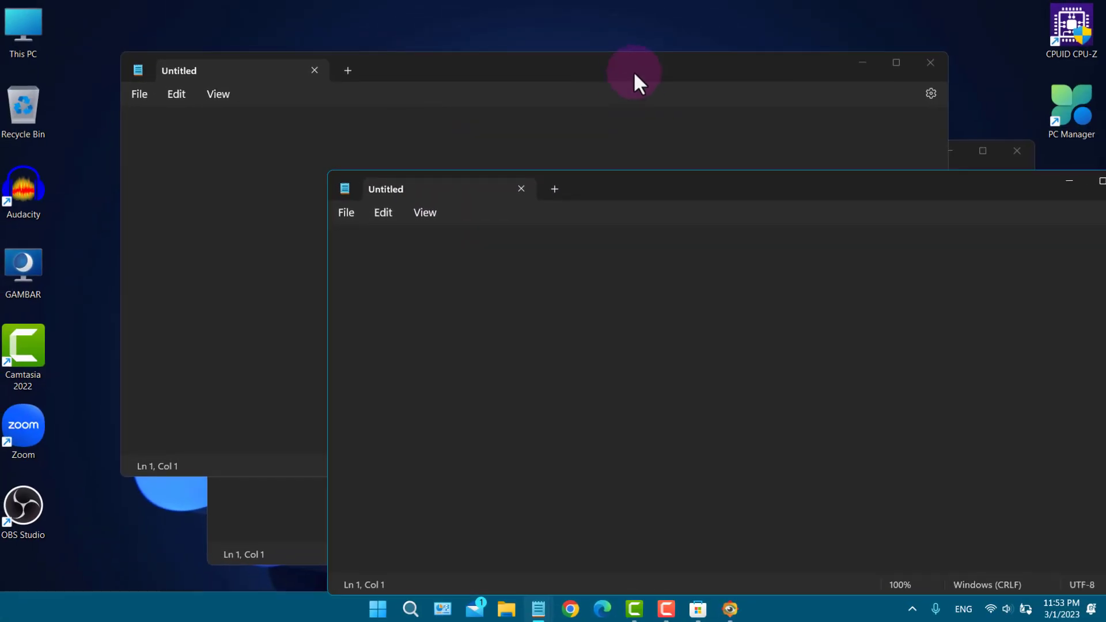
left_click_drag(633, 71, 565, 53)
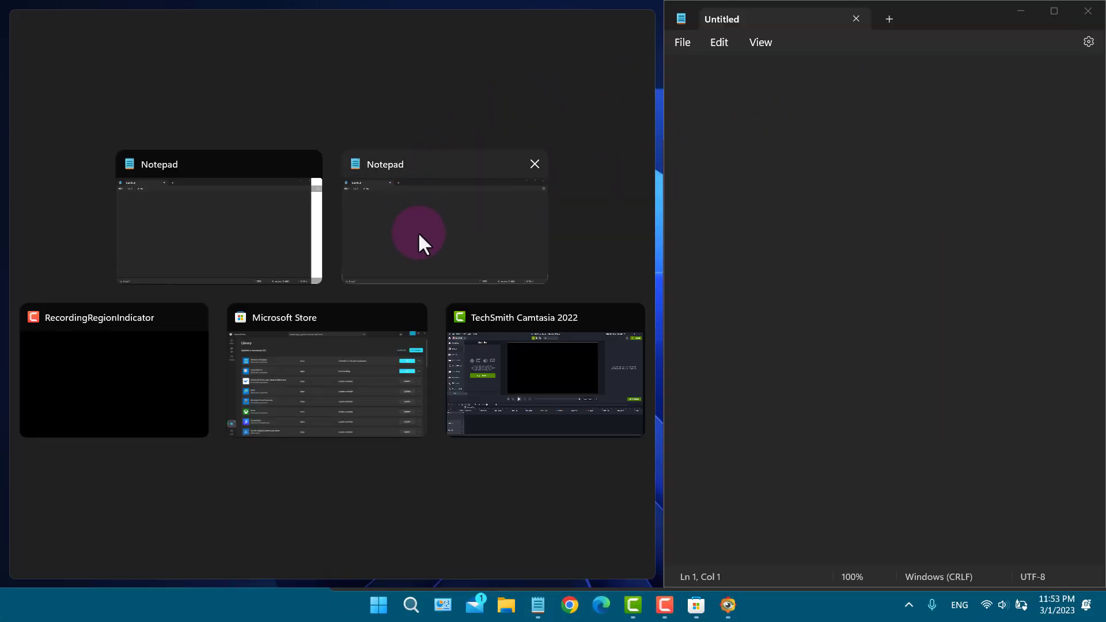
left_click(439, 225)
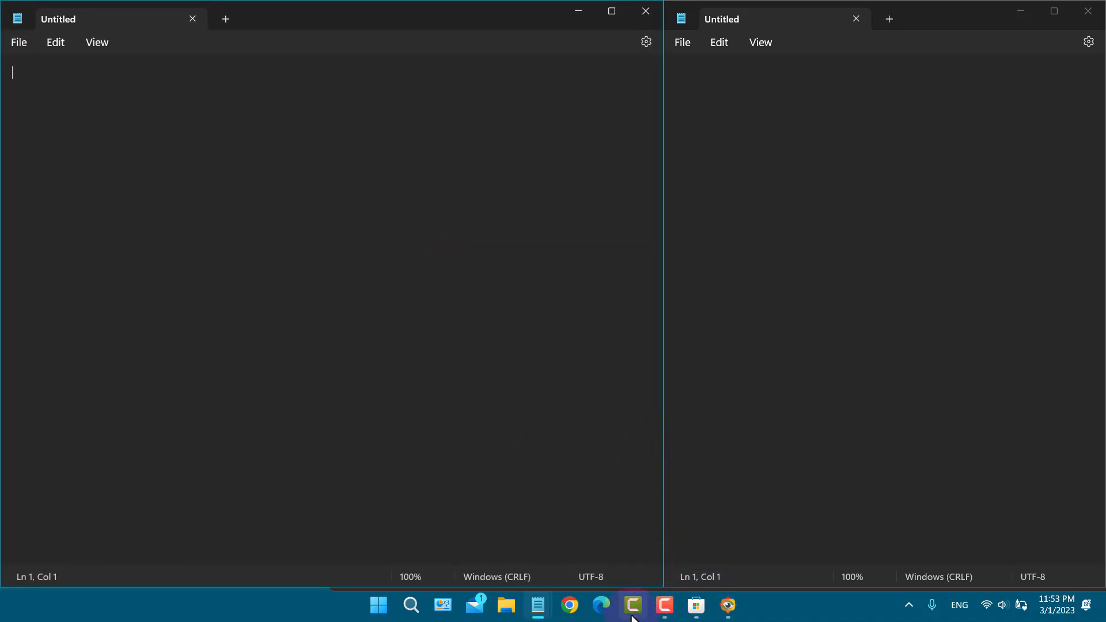
mouse_move(537, 605)
left_click(493, 549)
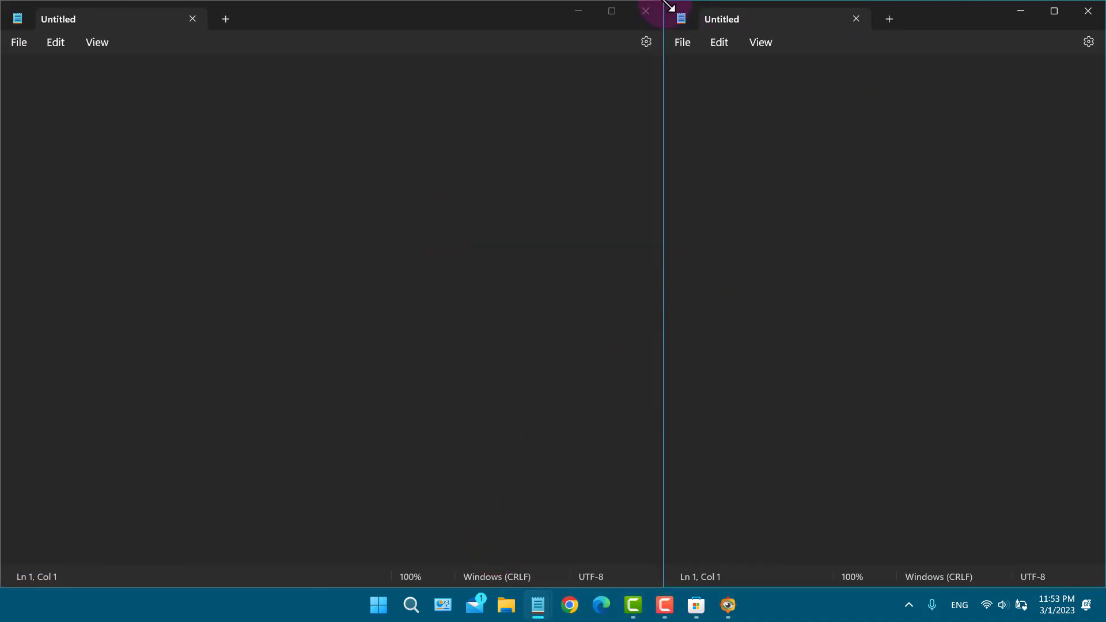
Close the two snapped Notepad windows and add two new tabs to the remaining window.
left_click(645, 11)
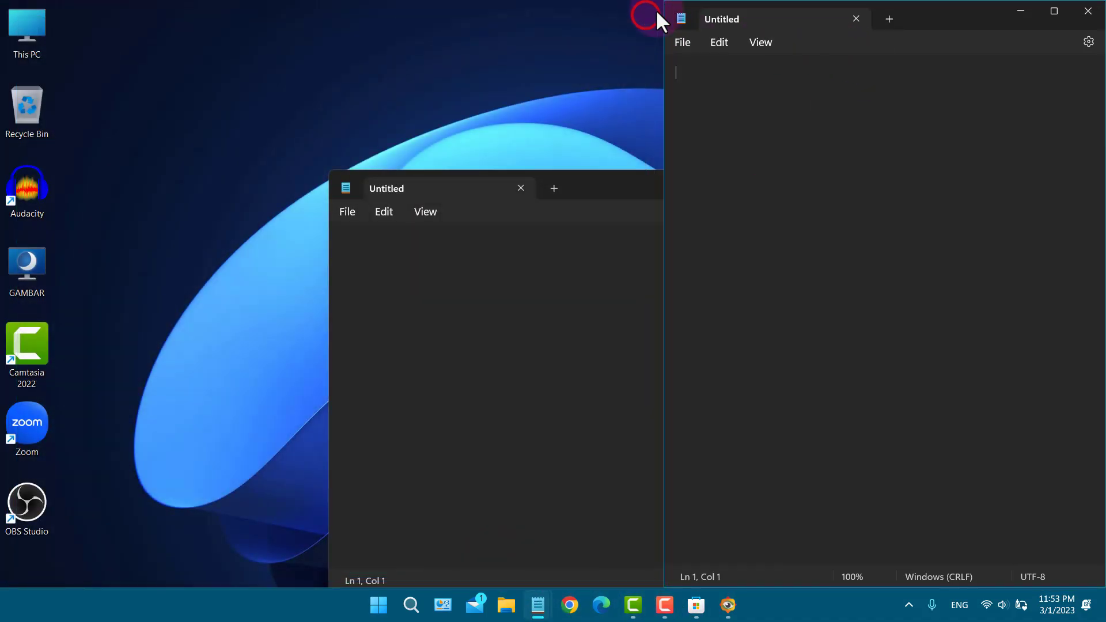
left_click(1087, 11)
left_click_drag(651, 181, 510, 91)
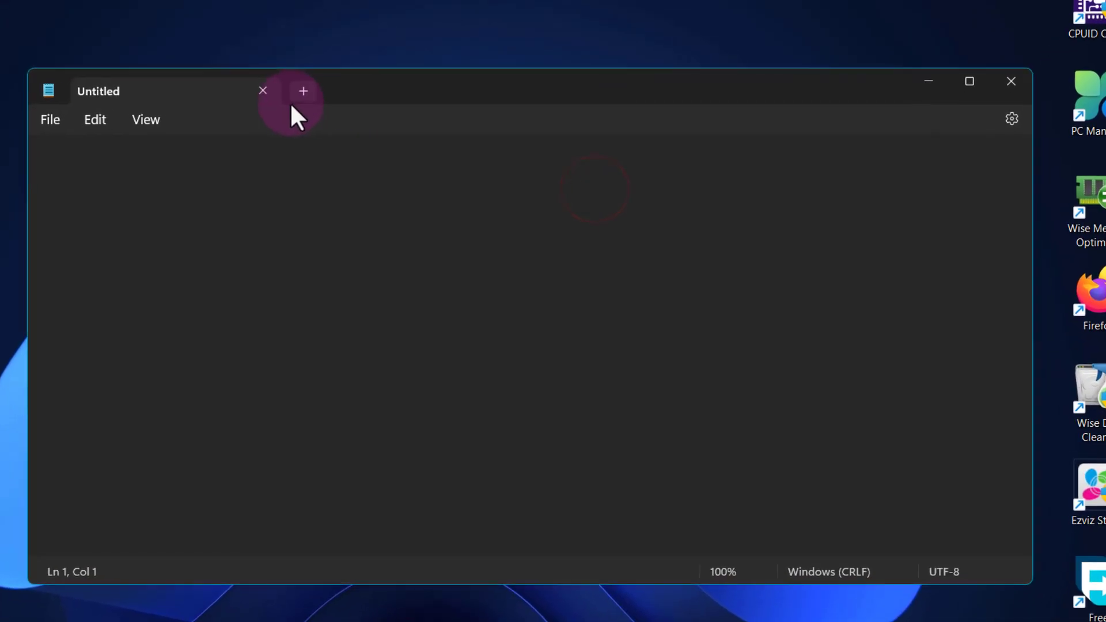
left_click(413, 100)
left_click(297, 91)
left_click(519, 94)
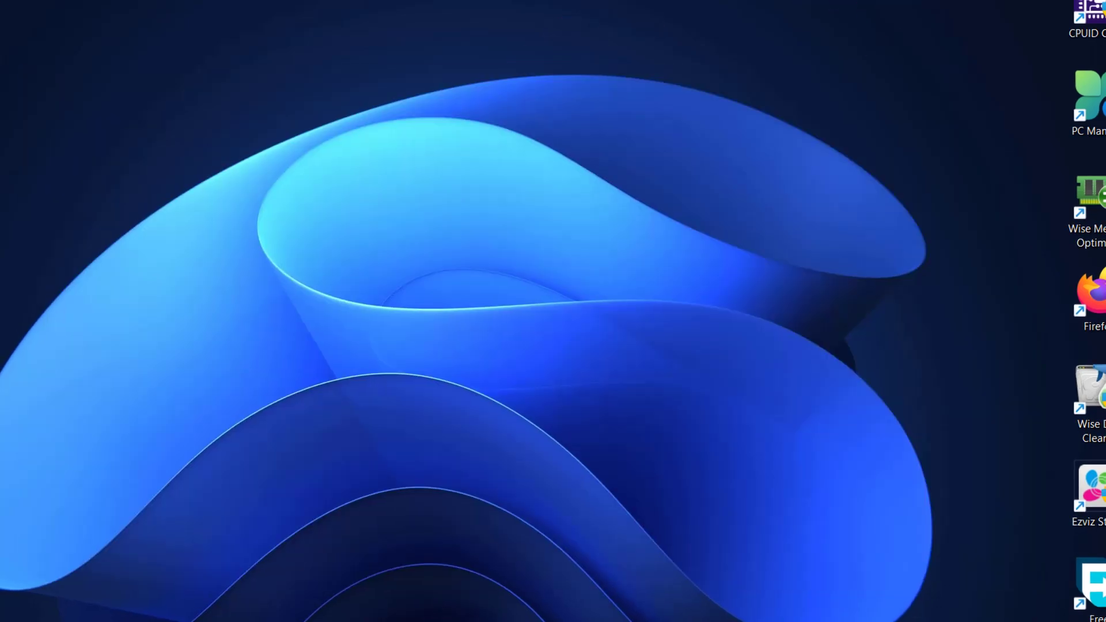
Search Windows for Snipping Tool and open the app.
left_click(390, 617)
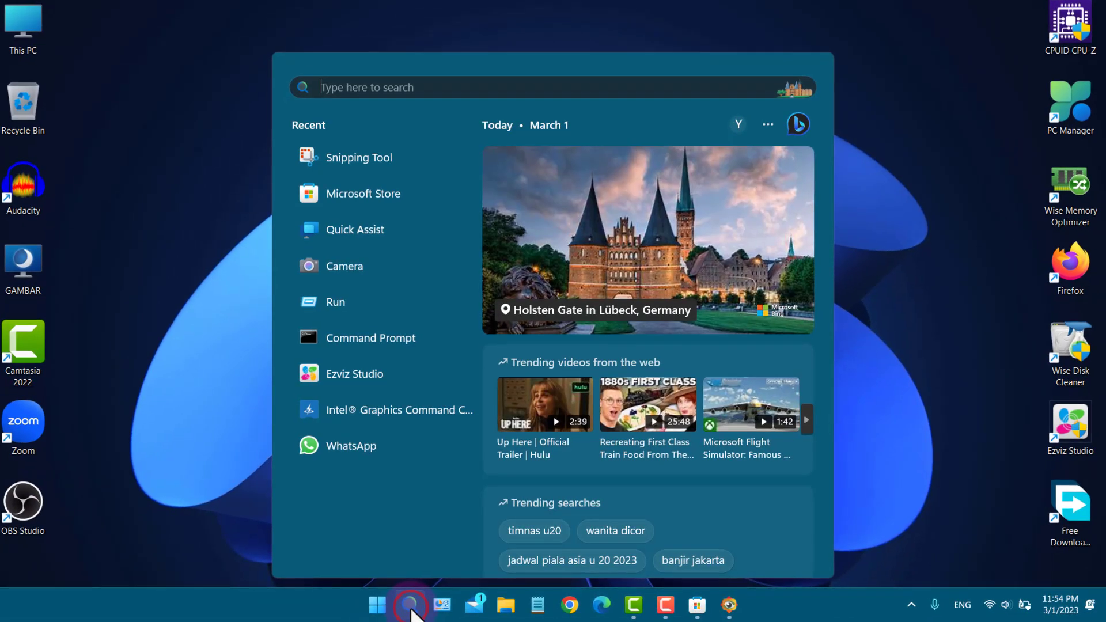
type("snipping Tool")
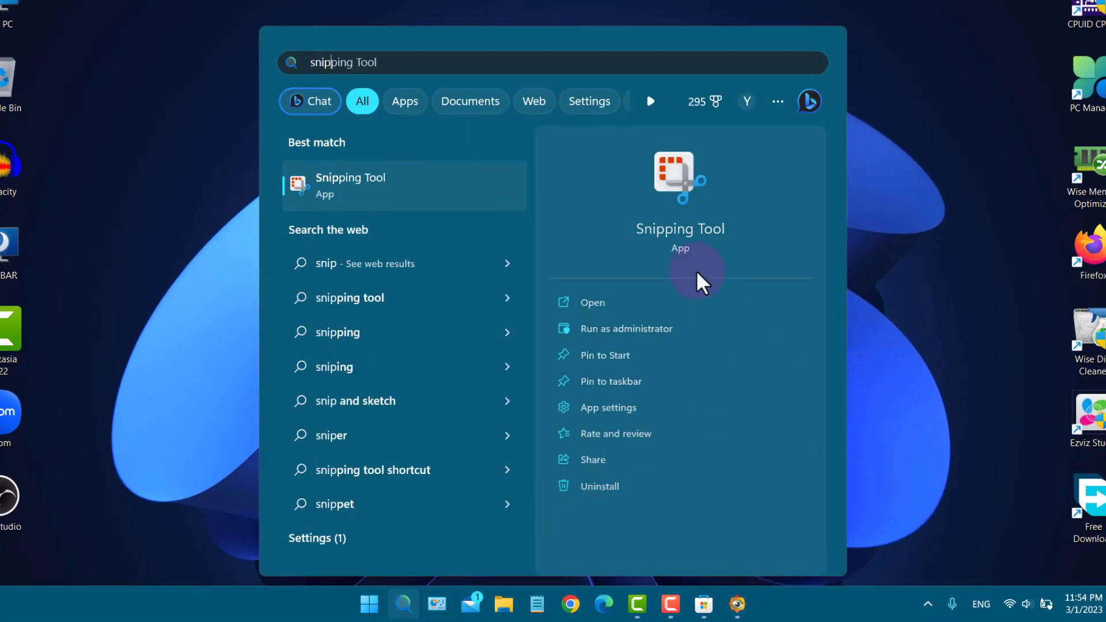
left_click(680, 168)
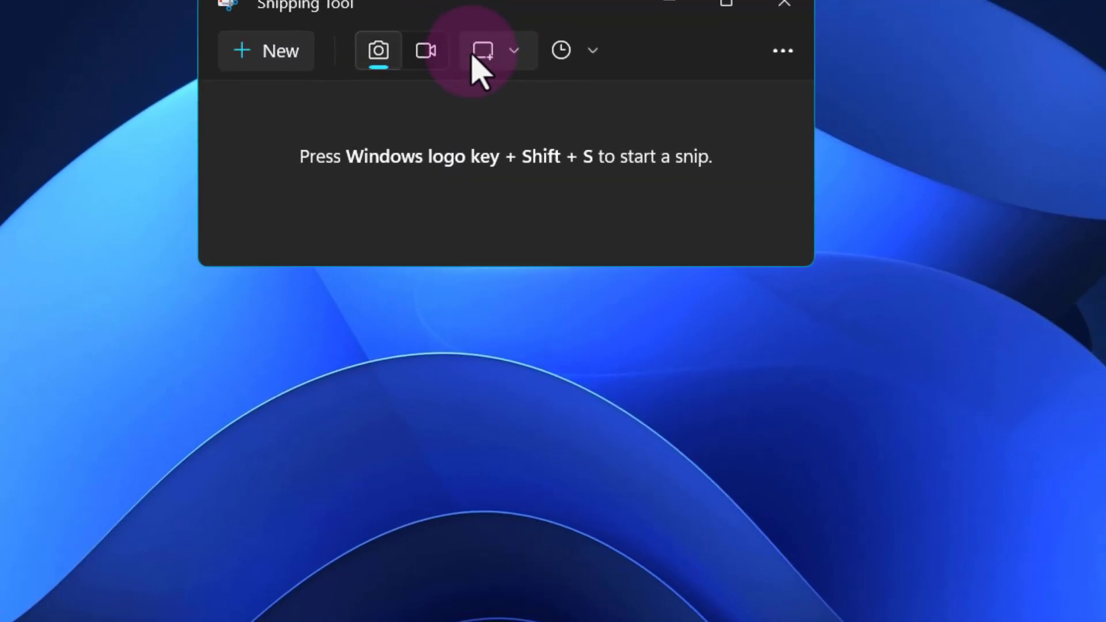
Set Snipping Tool to record video, draw a wide rectangular recording area over the middle of the desktop, and start recording.
left_click(435, 97)
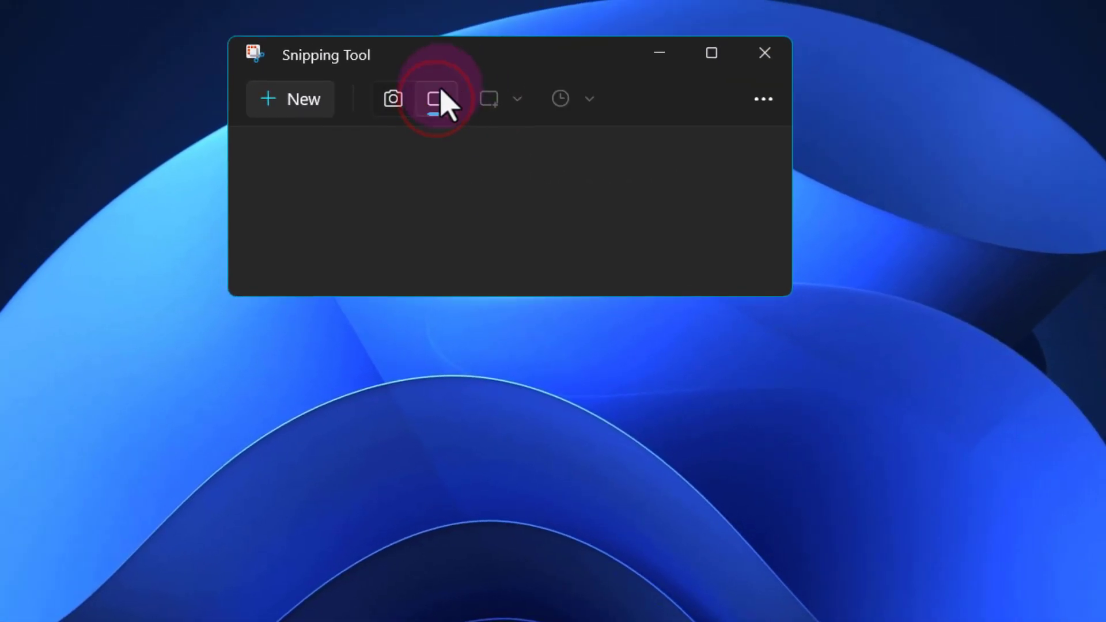
left_click(311, 108)
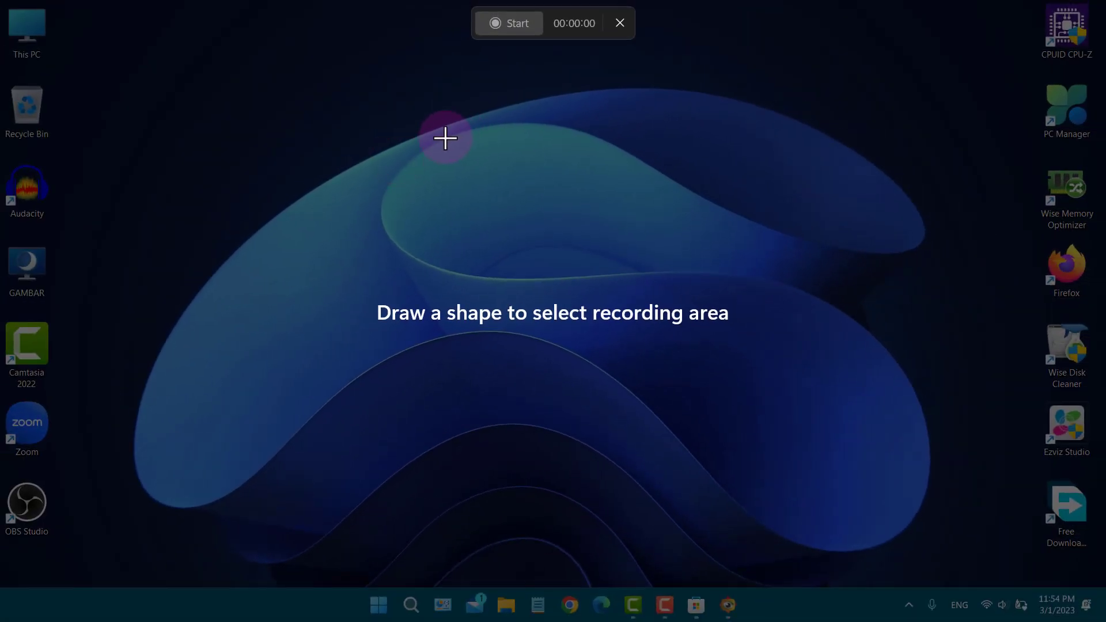
left_click_drag(289, 147, 918, 401)
left_click_drag(289, 401, 253, 448)
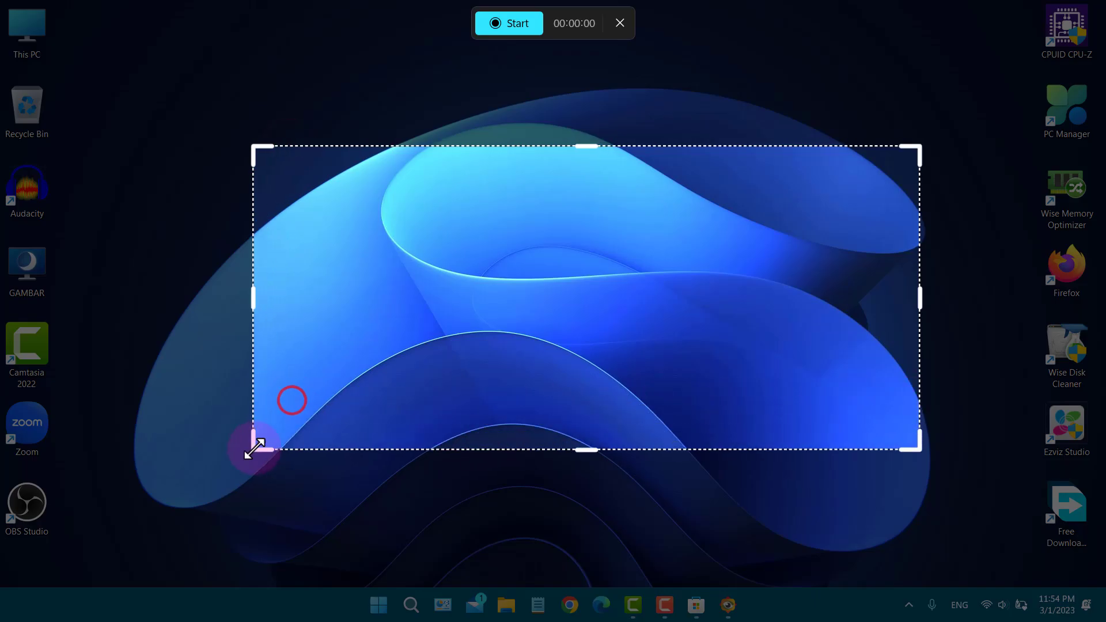
left_click(513, 29)
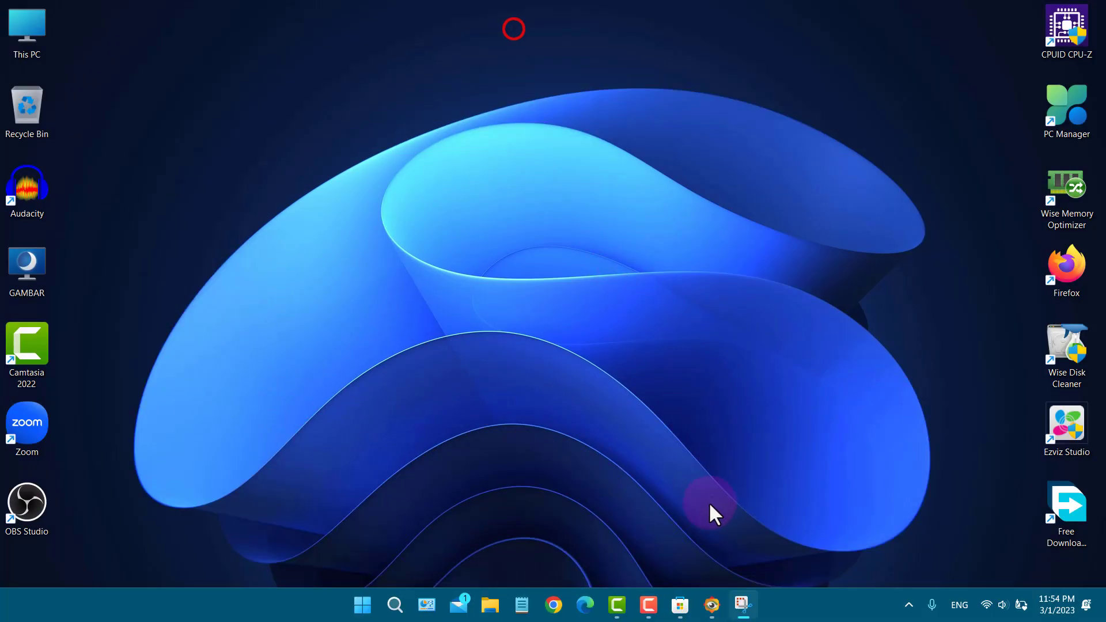
Switch to Microsoft Edge, browse the detikcom home page while recording, and stop the recording.
left_click(593, 603)
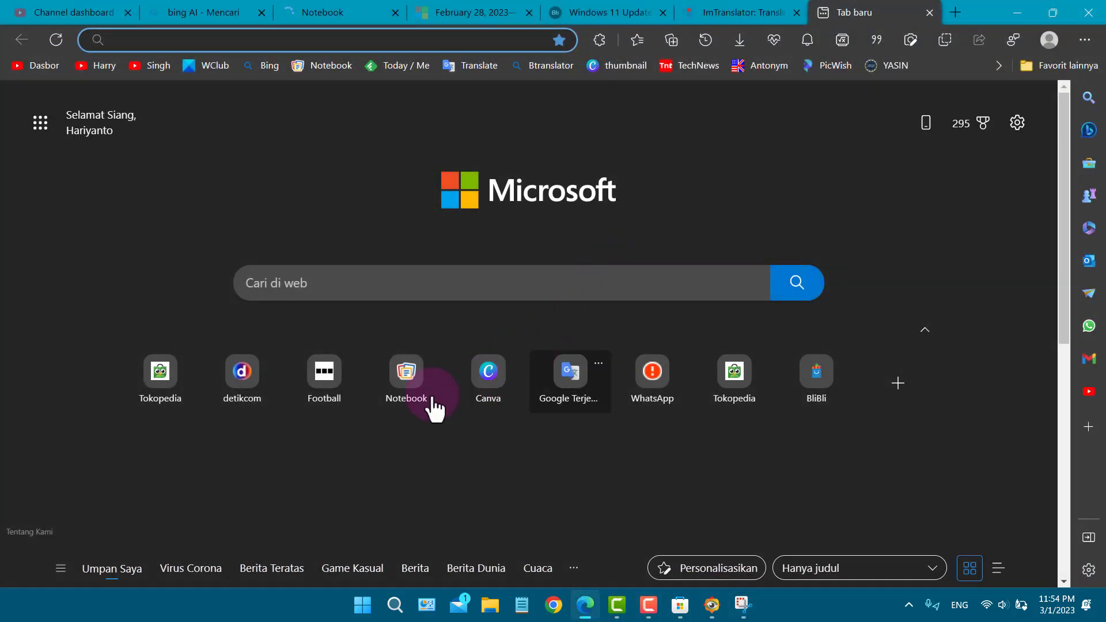
left_click(240, 378)
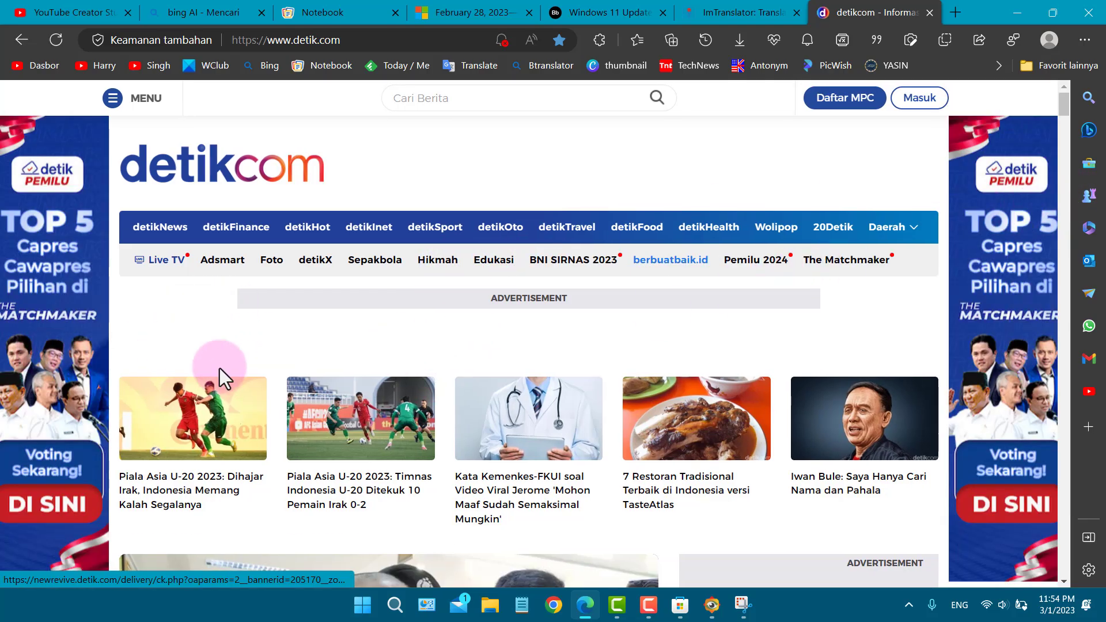
scroll(464, 335, "down", 1)
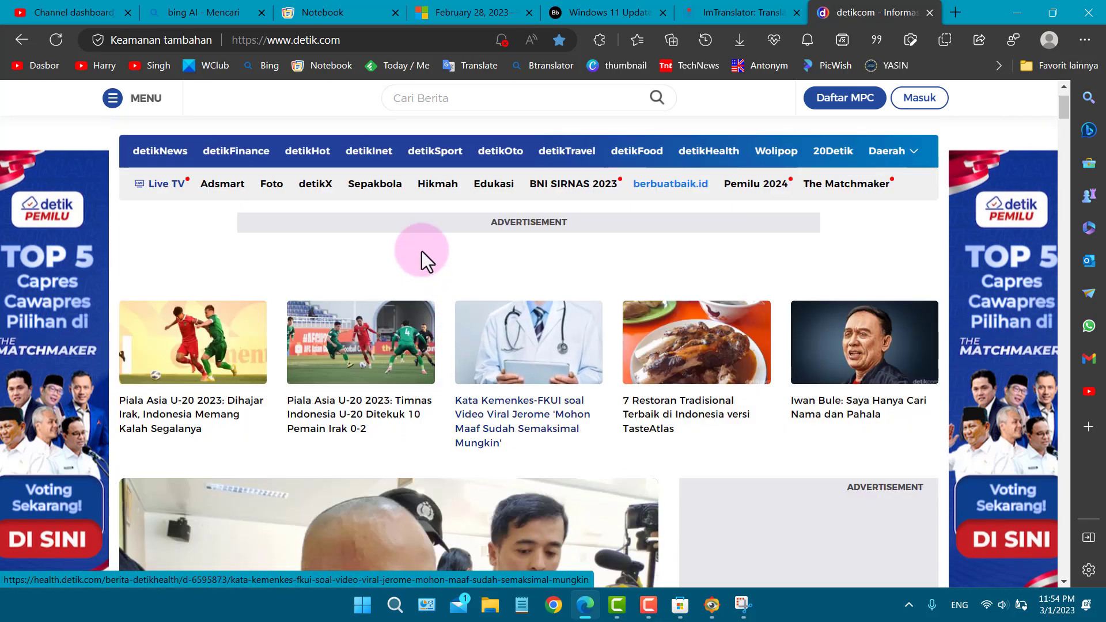
left_click(523, 29)
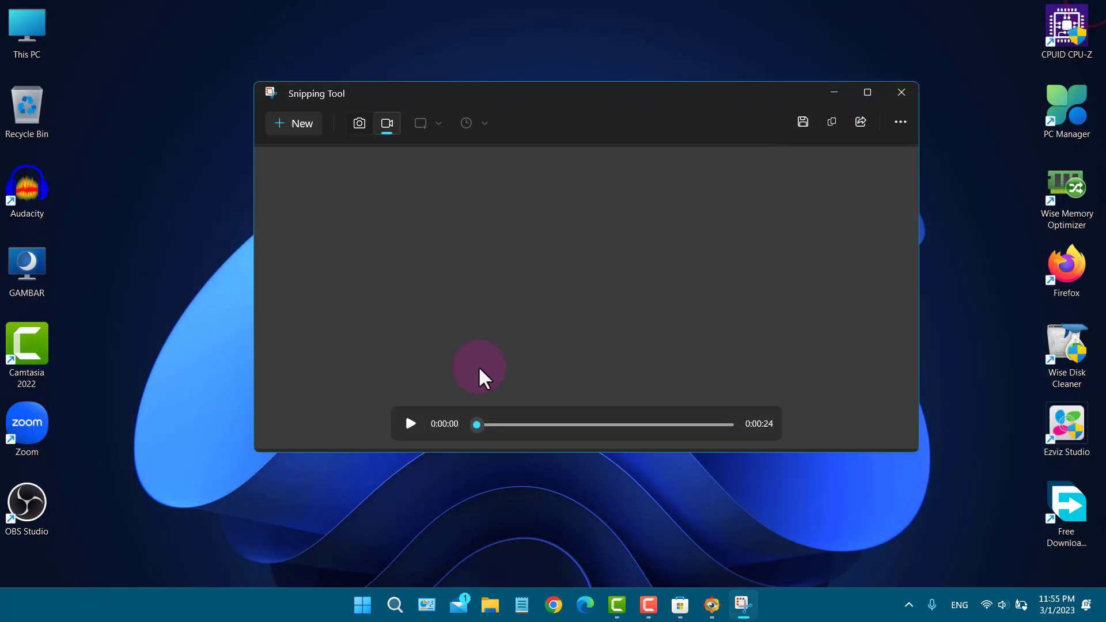
Play the finished screen recording in Snipping Tool with the window maximized.
left_click(409, 423)
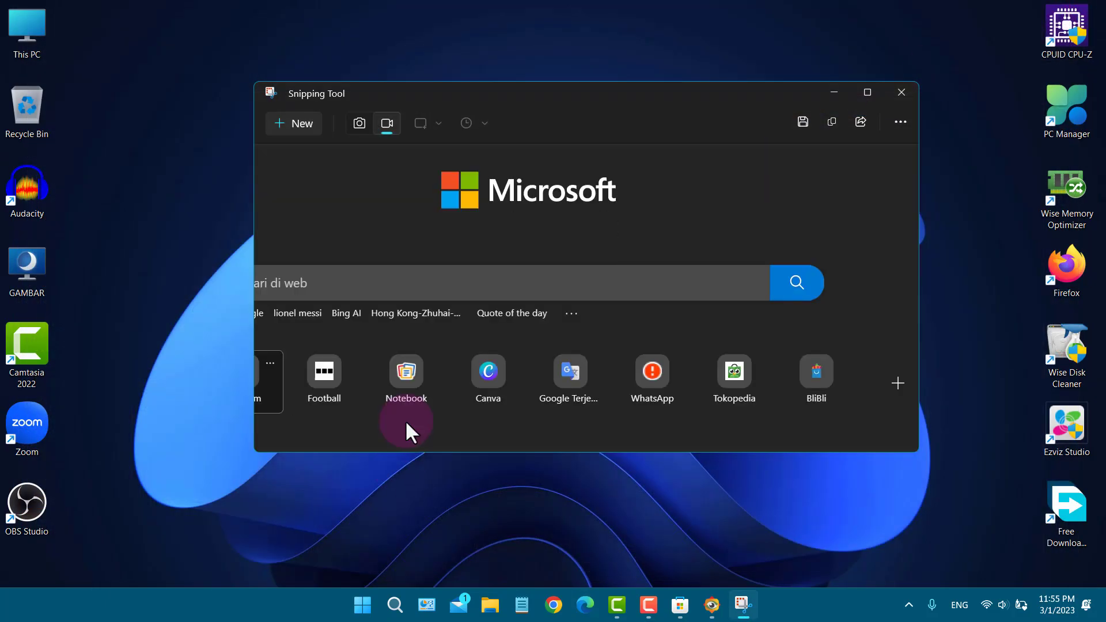
key("super+Up")
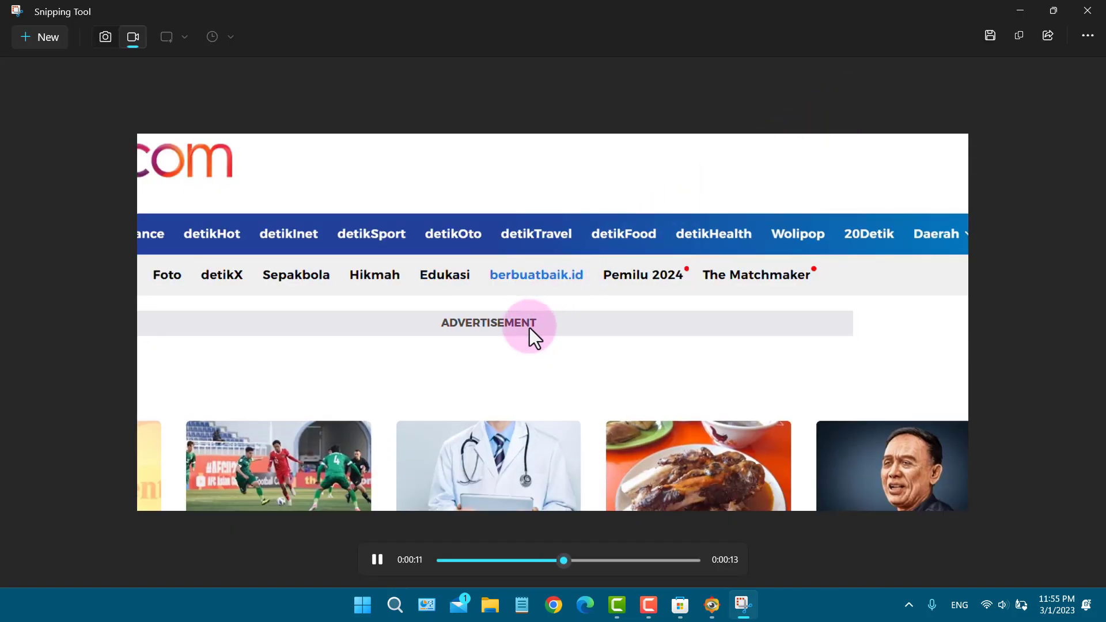